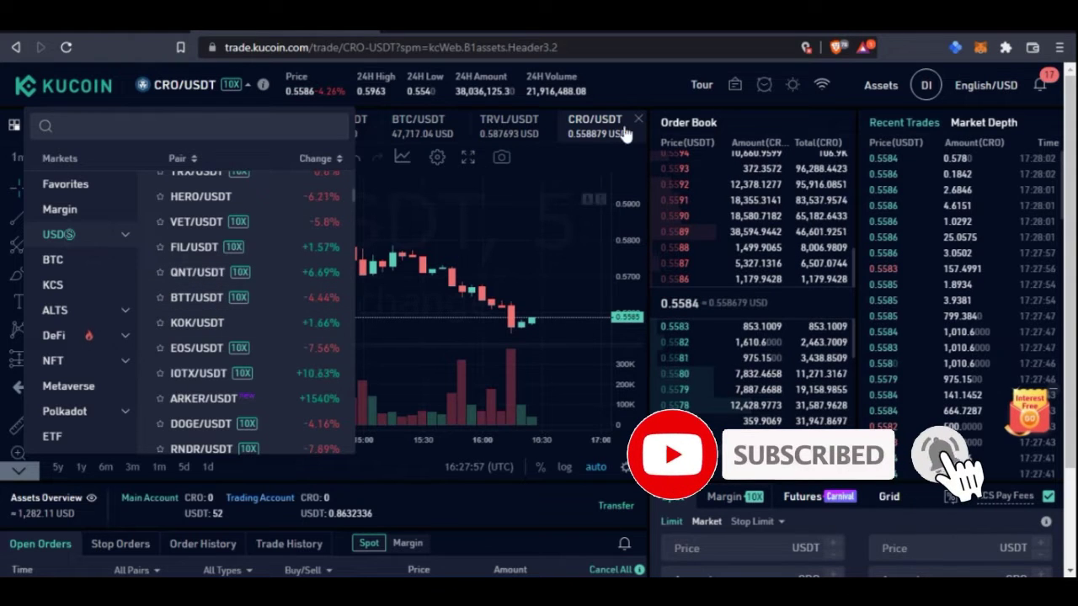
# - Open VET/USDT, cycle through the CRO/USDT, TRVL/USDT and BTC/USDT tabs, then return to VET/USDT
pyautogui.click(196, 223)
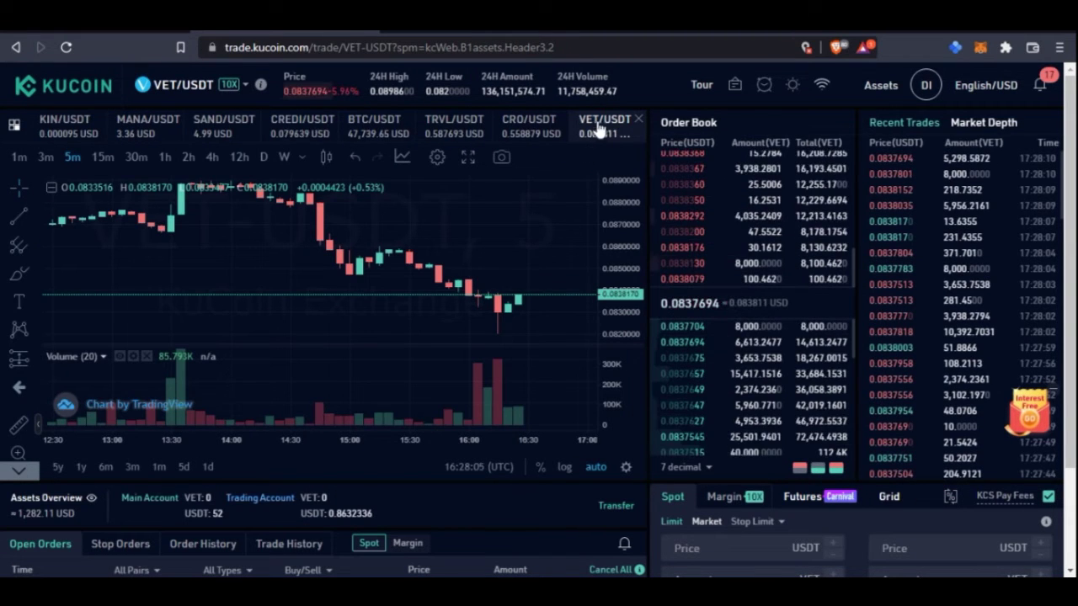
pyautogui.click(515, 131)
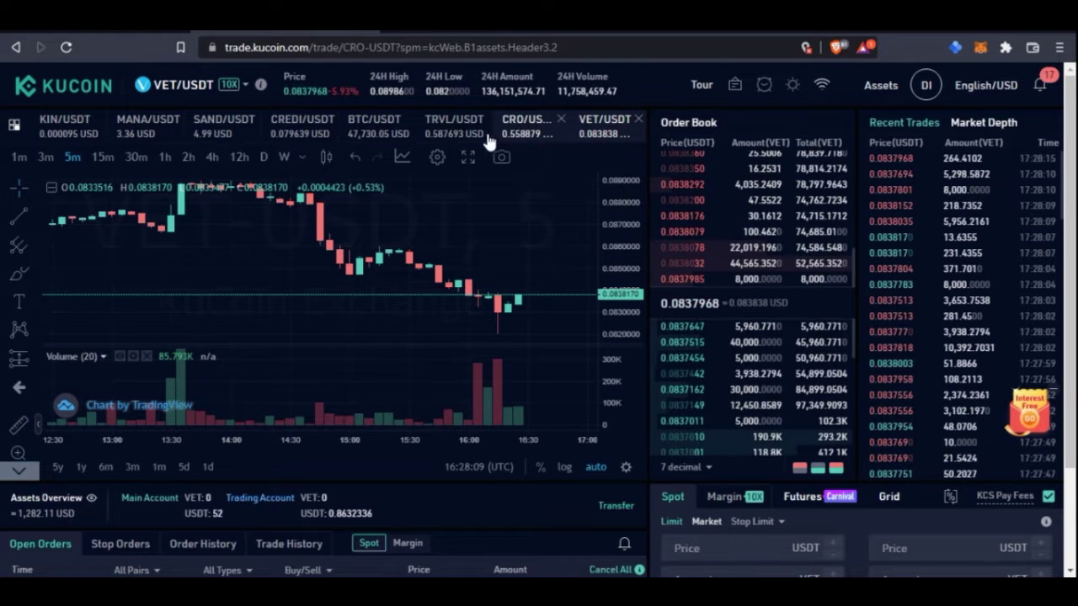
pyautogui.click(442, 133)
pyautogui.click(376, 133)
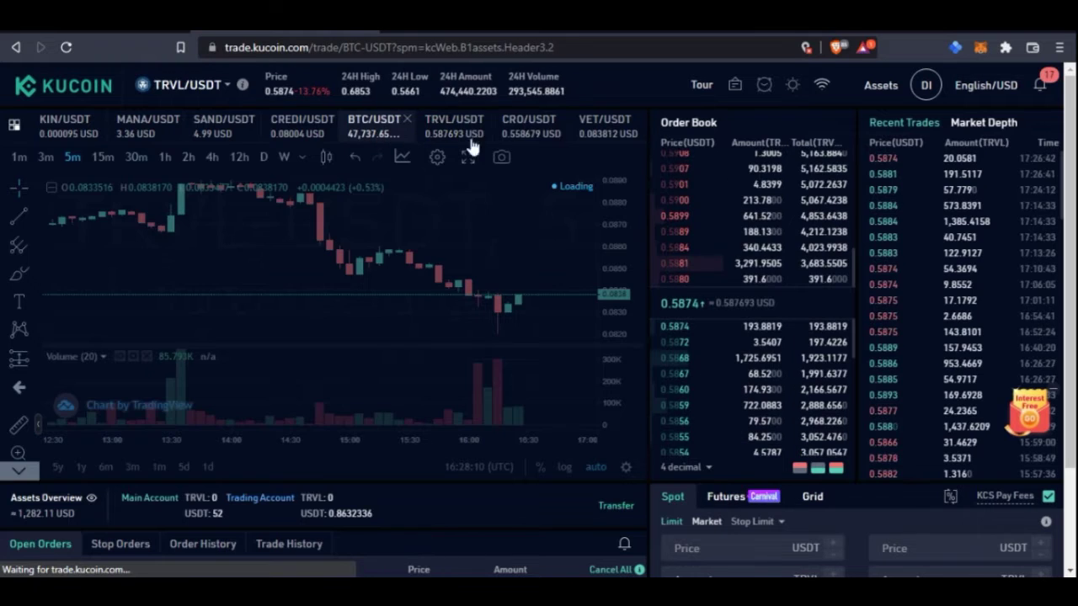
pyautogui.click(604, 126)
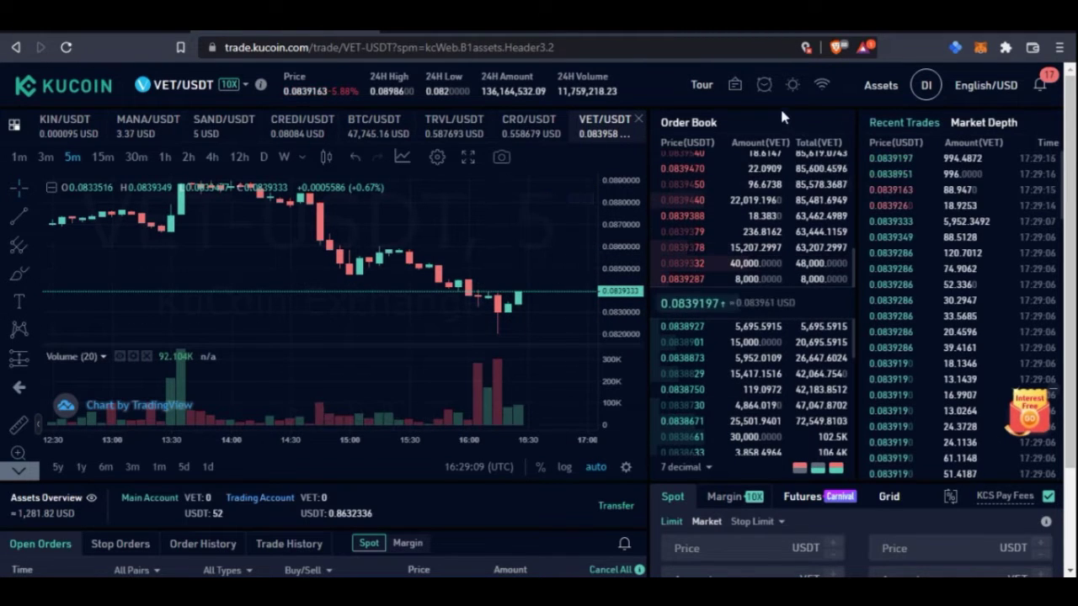
# - Open the Market Alert panel with its Cross above 0.7 alert, then start and discard a VET/USDT price alert
pyautogui.click(765, 86)
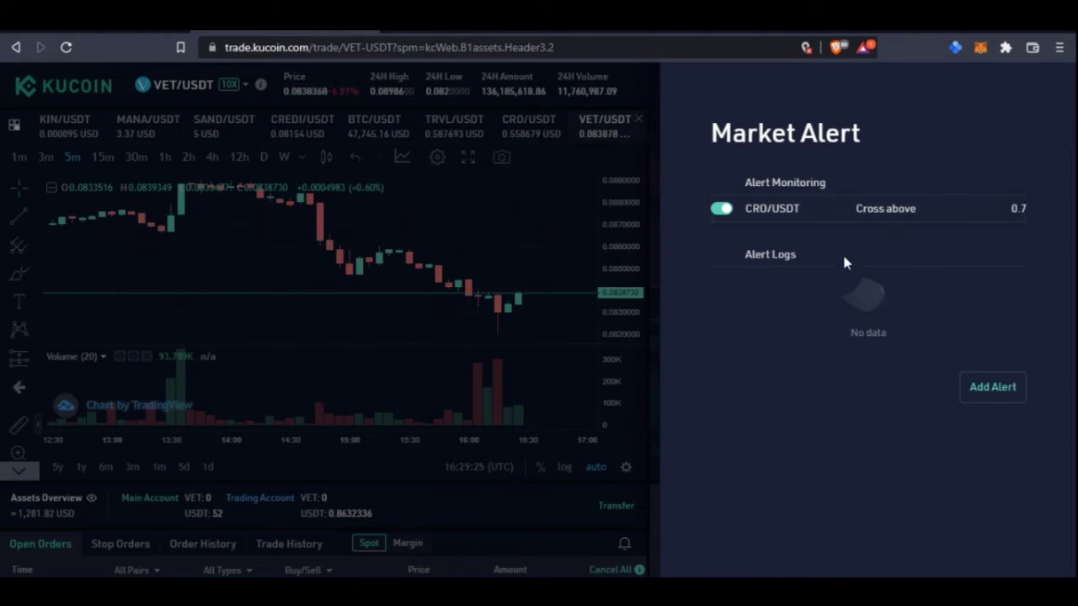
pyautogui.moveTo(825, 208)
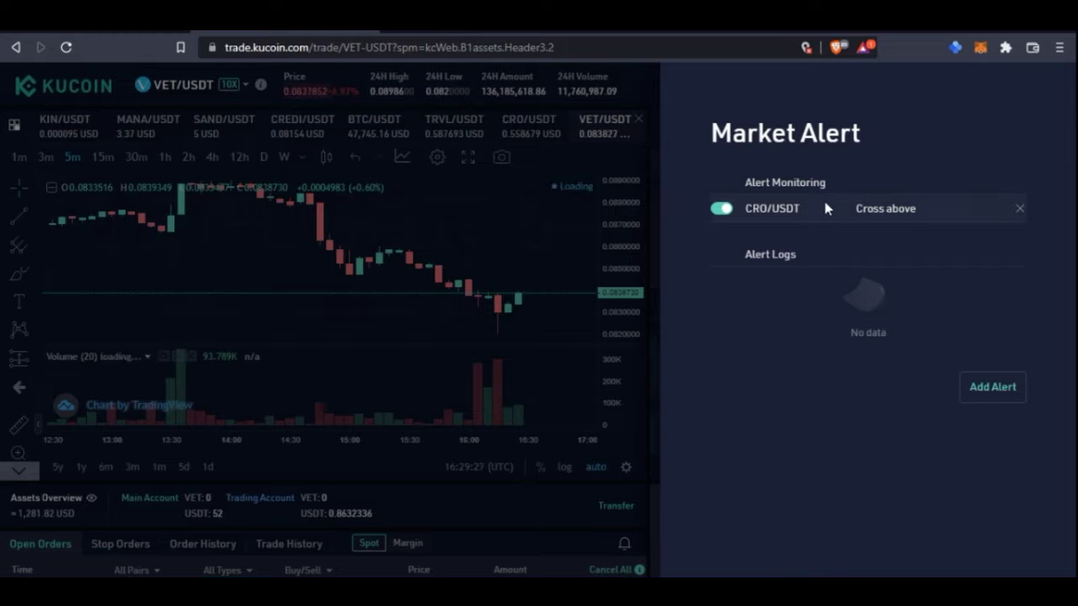
pyautogui.click(996, 388)
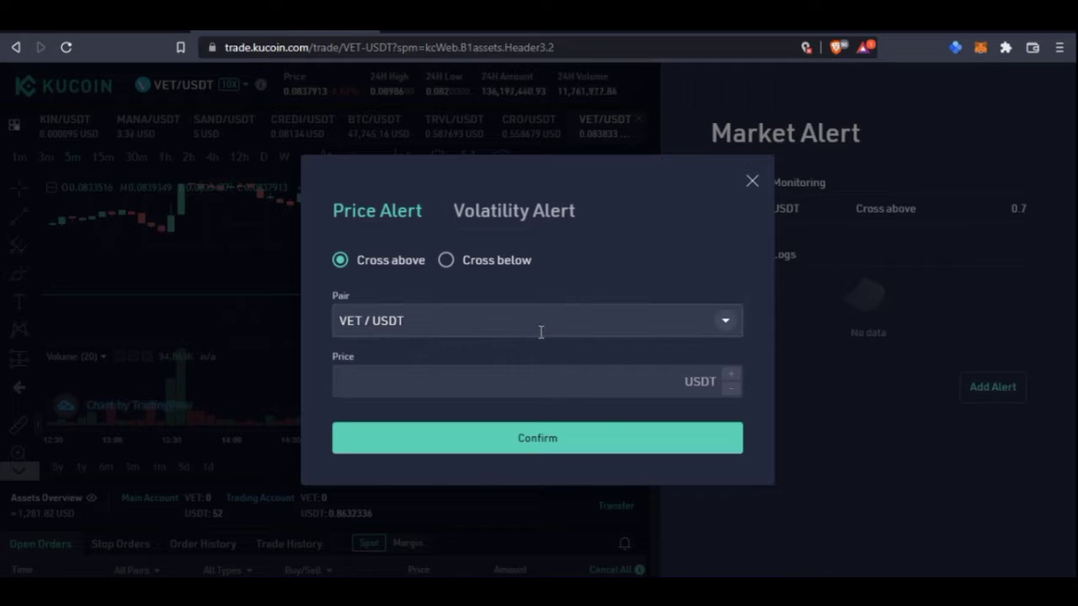
pyautogui.click(734, 327)
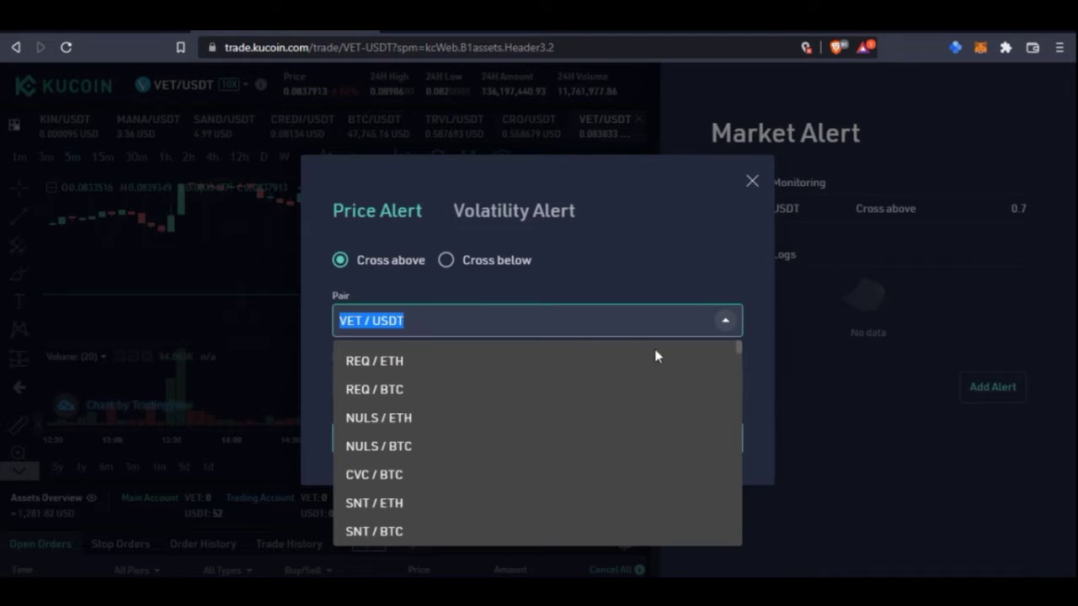
pyautogui.click(608, 266)
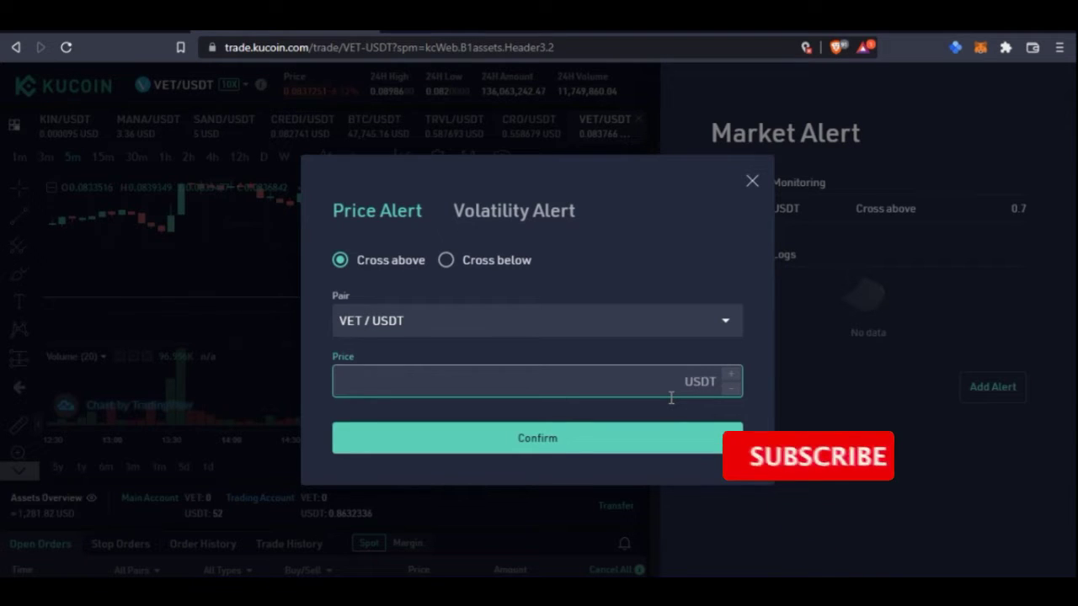
pyautogui.click(752, 181)
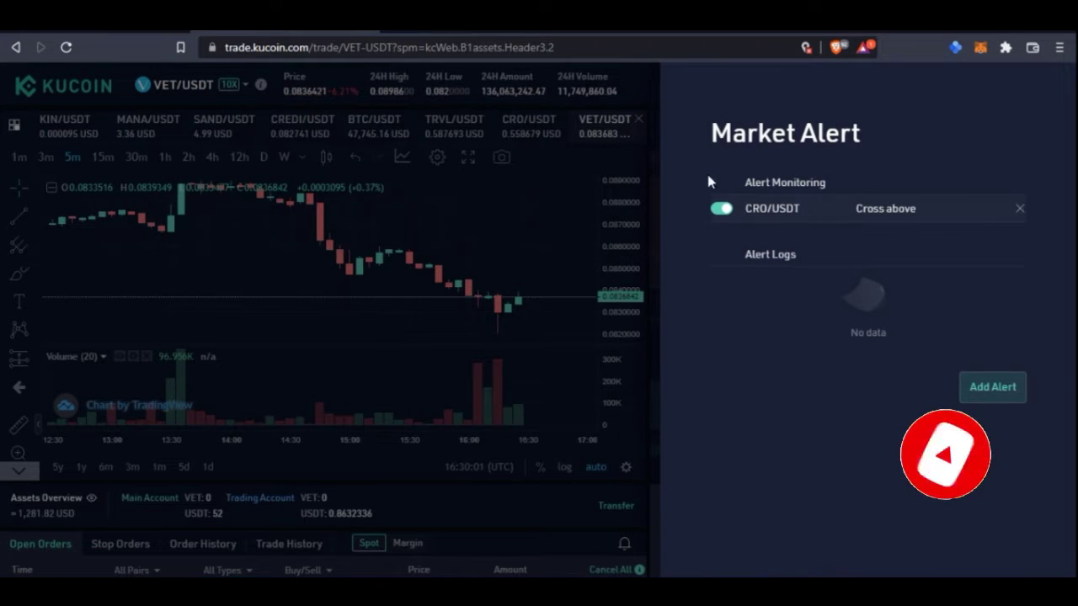
# - Close the Market Alert drawer, view the Assets dropdown, and scroll back over the VET/USDT chart
pyautogui.click(651, 74)
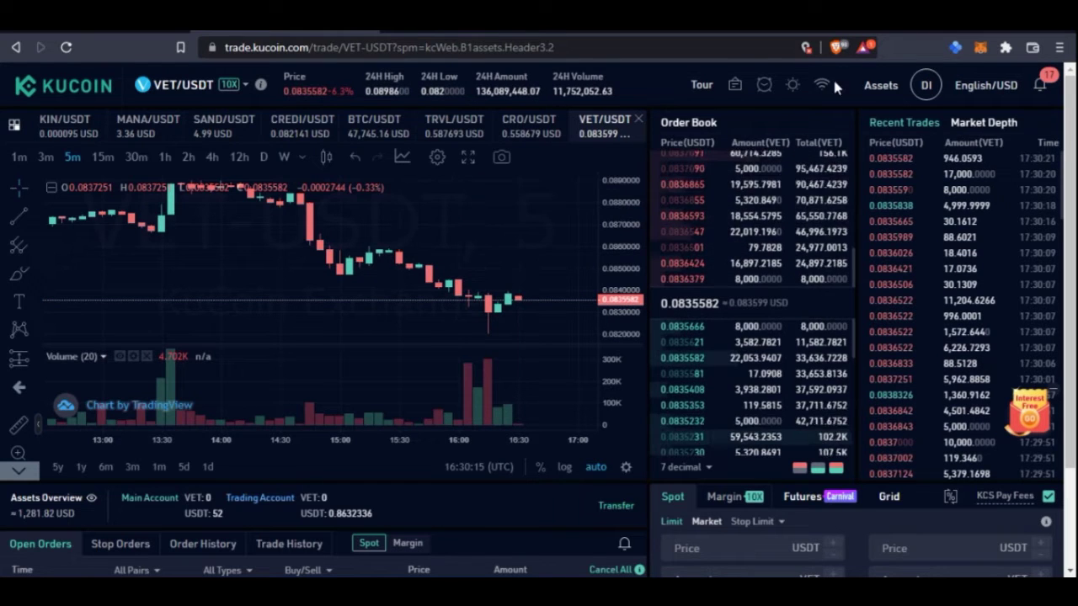
pyautogui.moveTo(889, 82)
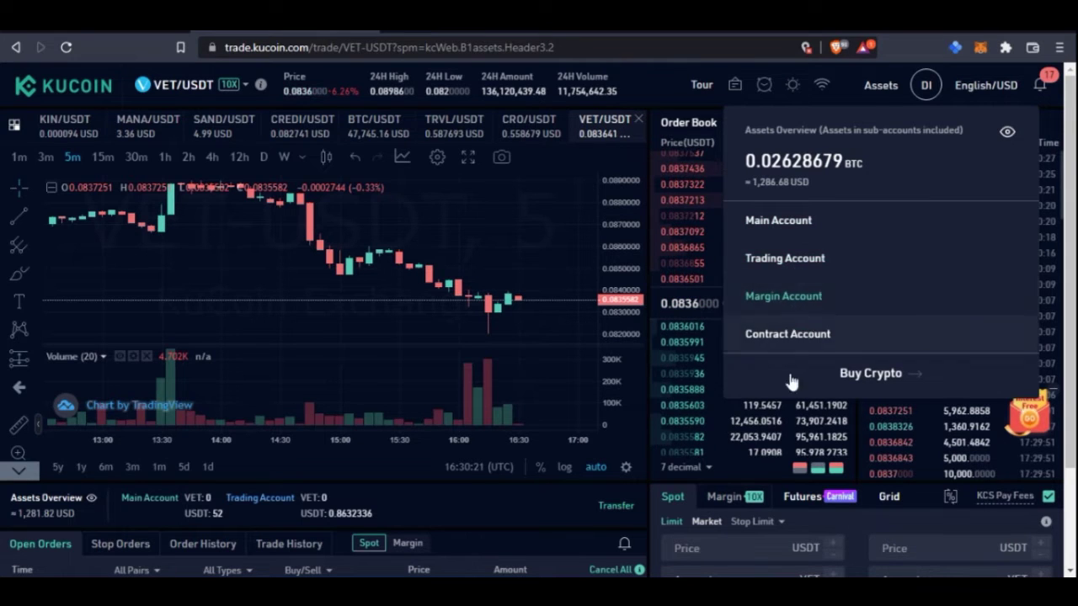
pyautogui.moveTo(898, 102)
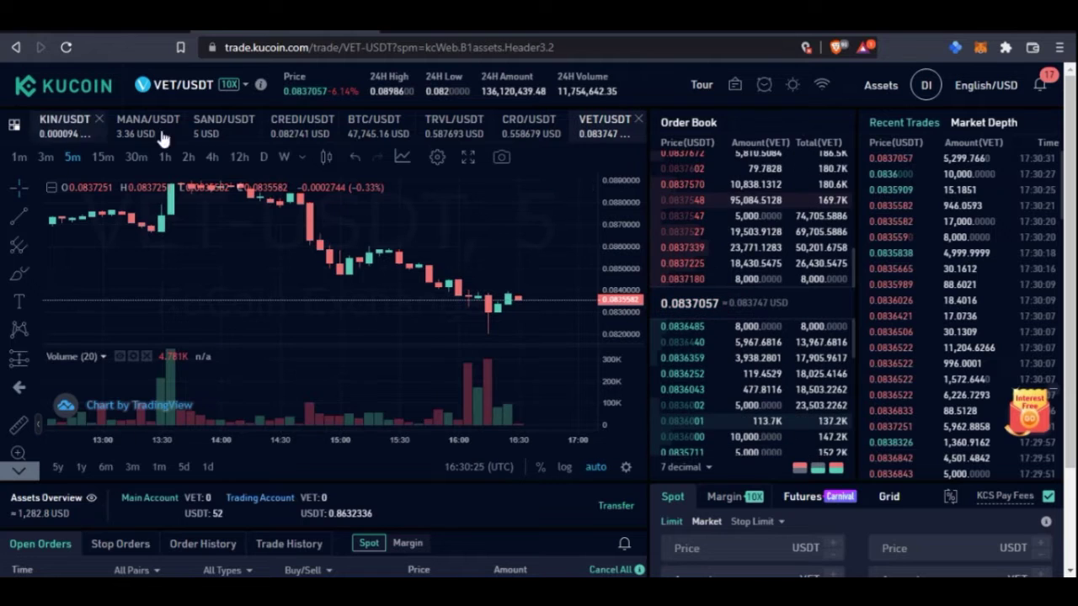
pyautogui.scroll(-3, 269, 321)
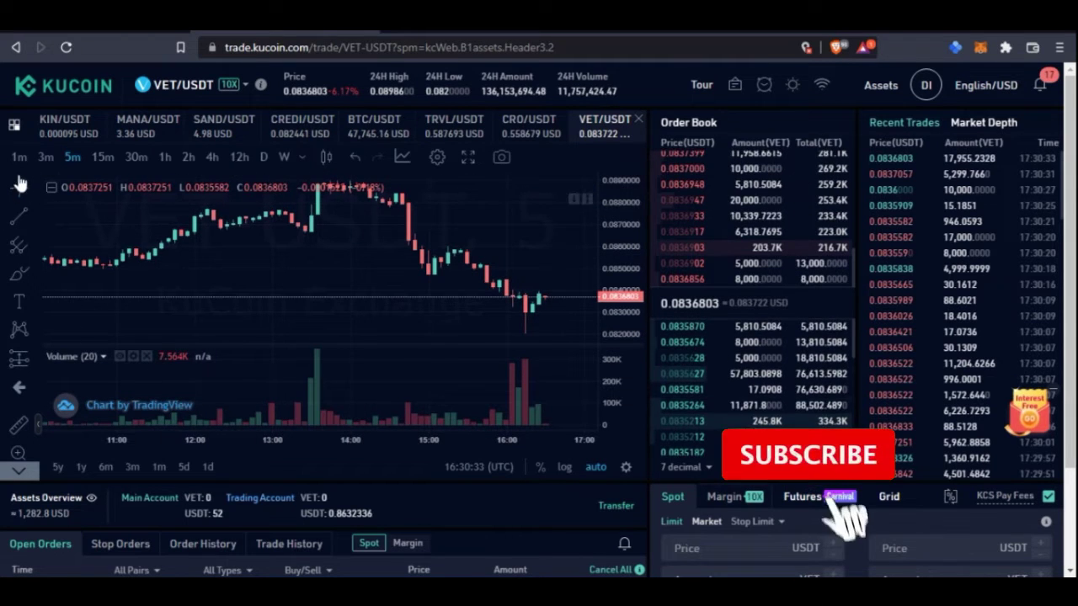
# - Set the VET/USDT chart to 15m candles and scroll down to the Open Orders list
pyautogui.click(102, 159)
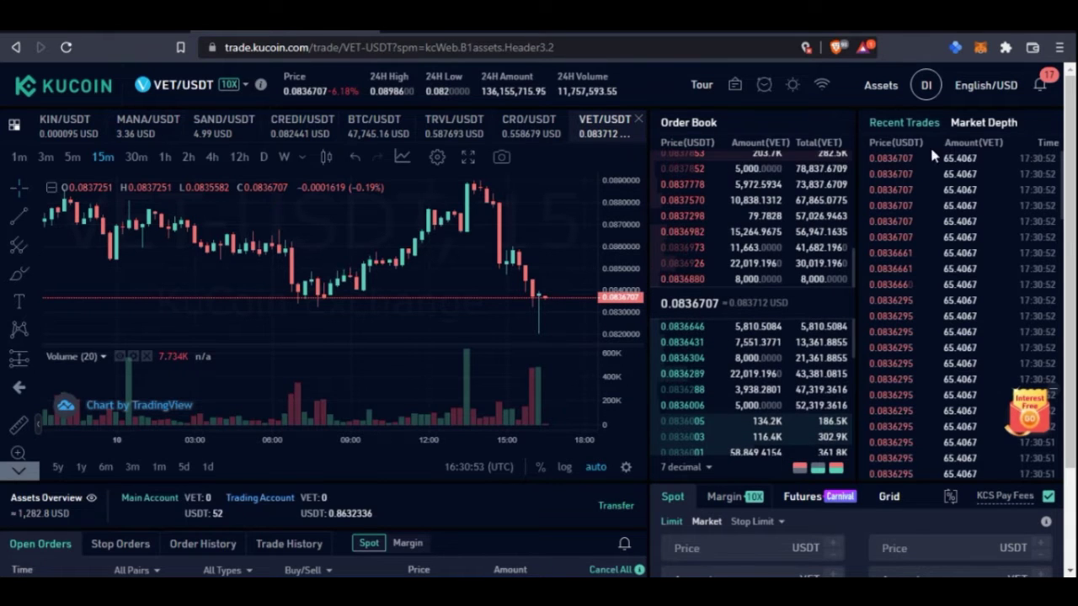
pyautogui.scroll(-3, 923, 426)
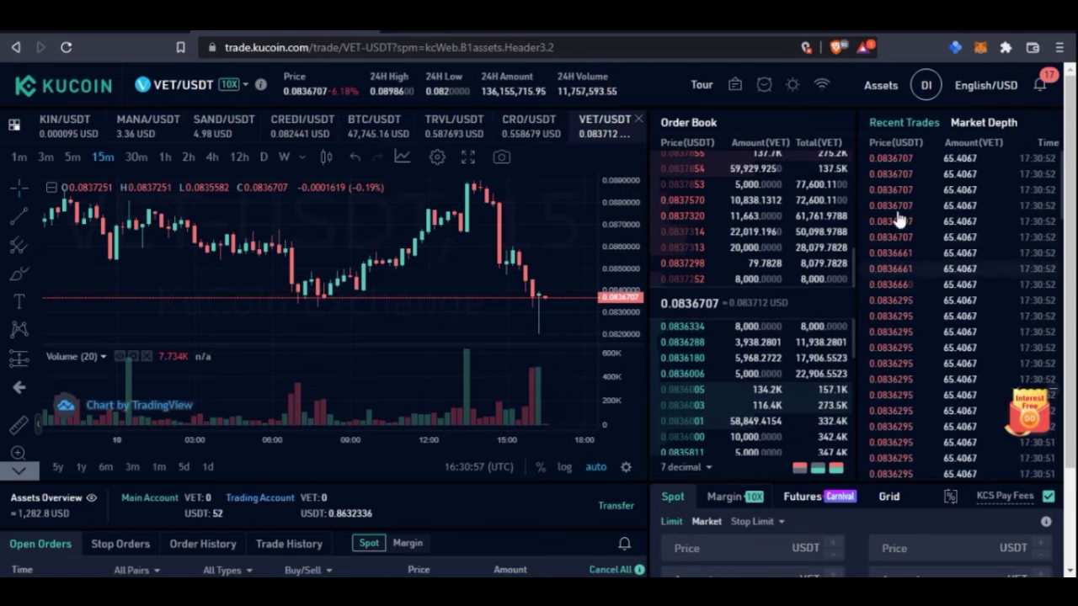
pyautogui.scroll(-5, 902, 362)
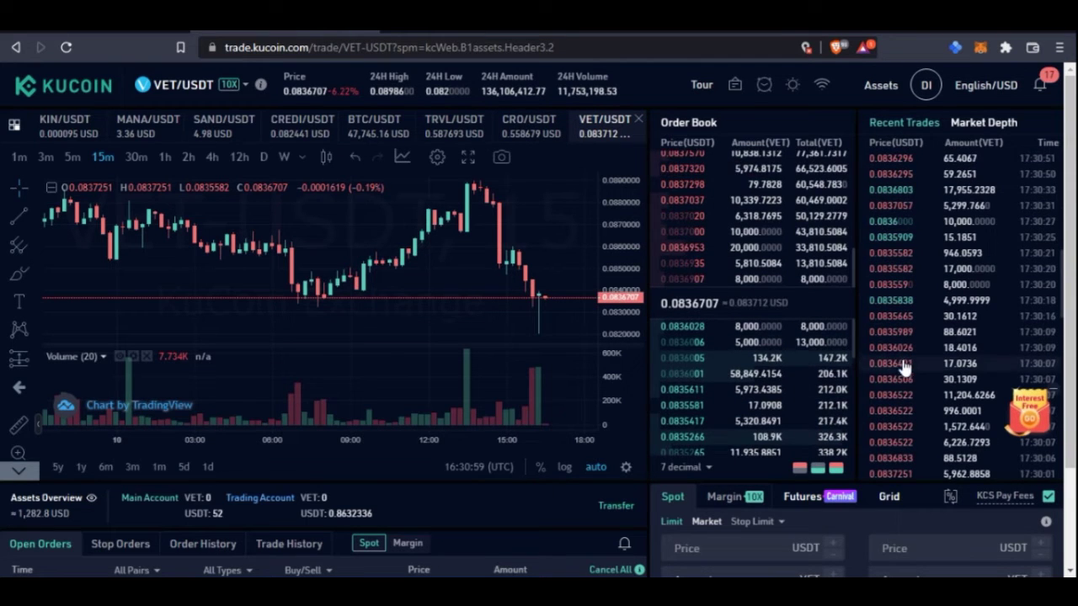
pyautogui.scroll(-4, 922, 349)
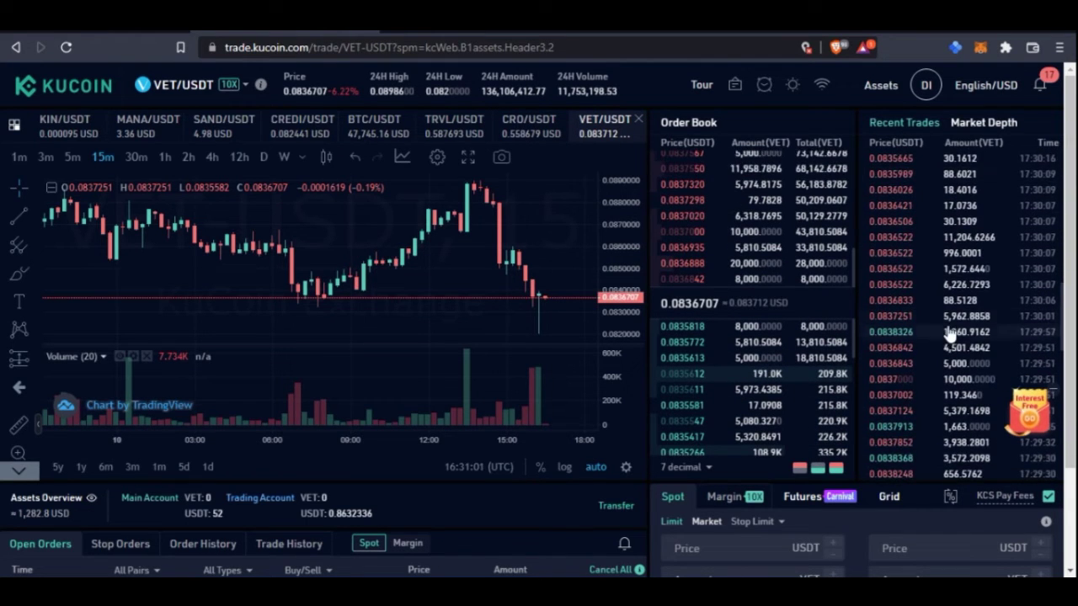
pyautogui.scroll(-2, 143, 395)
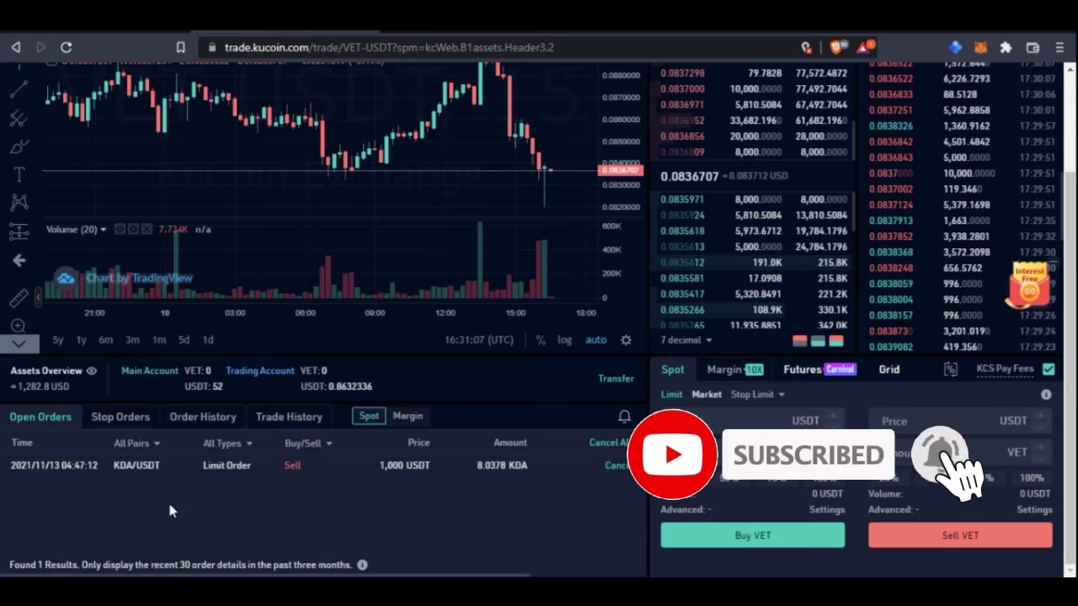
# - Check Stop Orders and Order History, then switch Open Orders to the Margin view
pyautogui.click(119, 419)
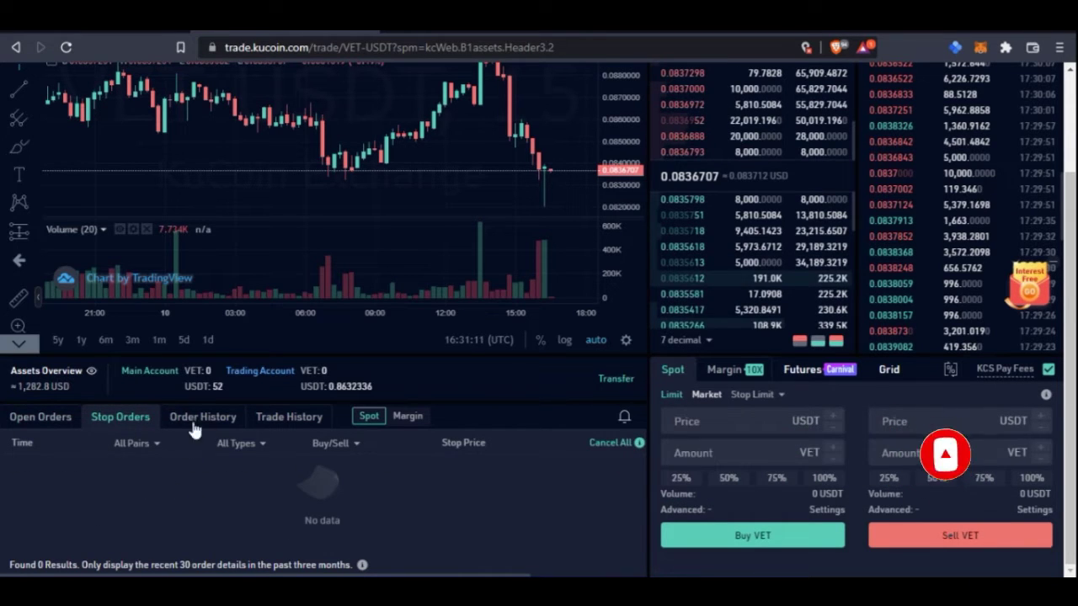
pyautogui.click(208, 419)
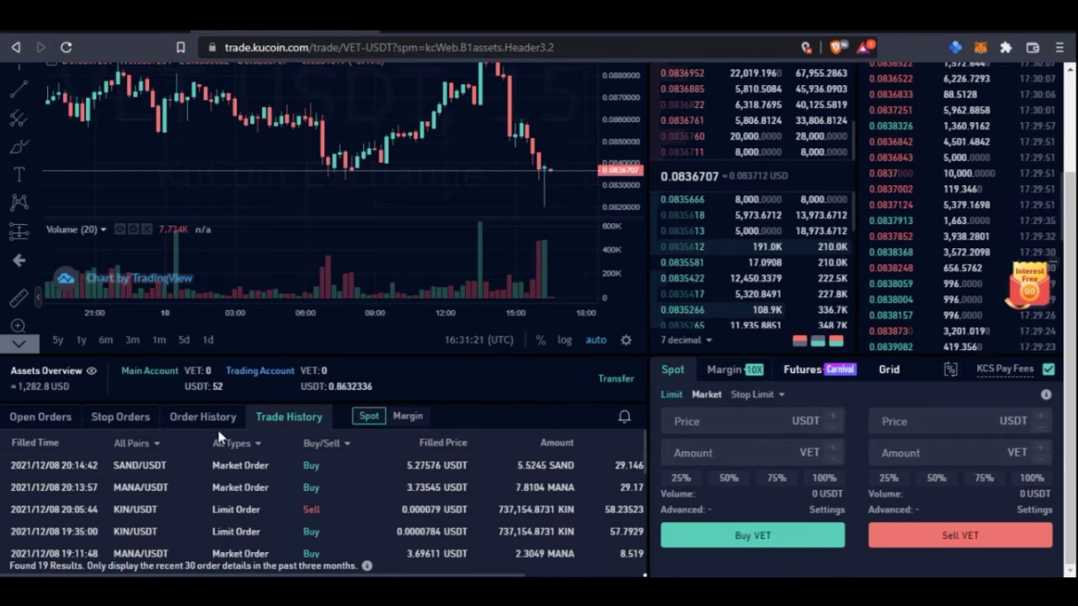
pyautogui.click(42, 419)
pyautogui.click(407, 418)
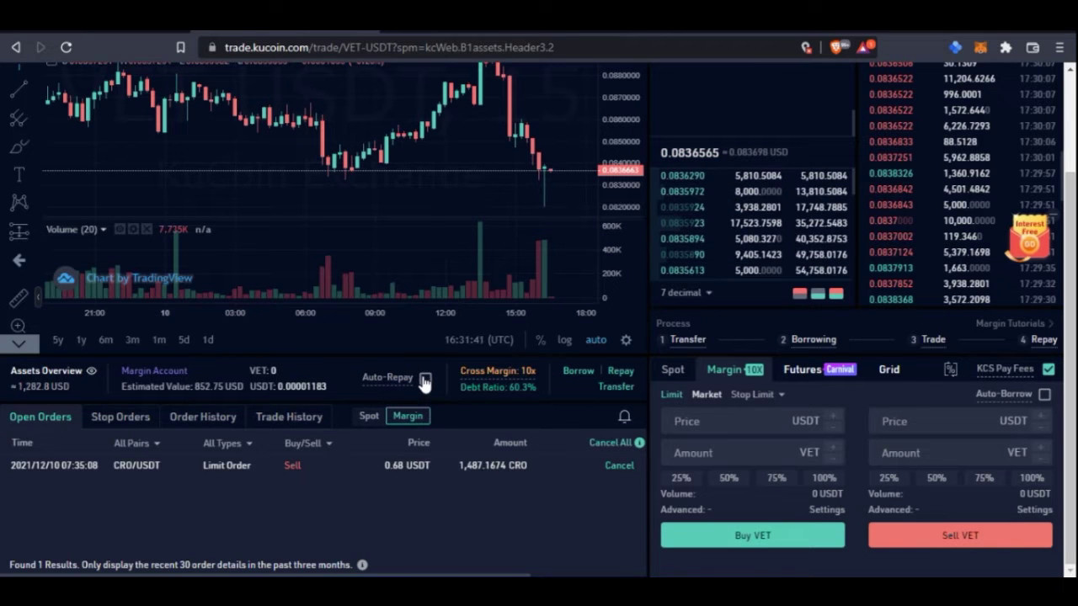
pyautogui.scroll(3, 462, 499)
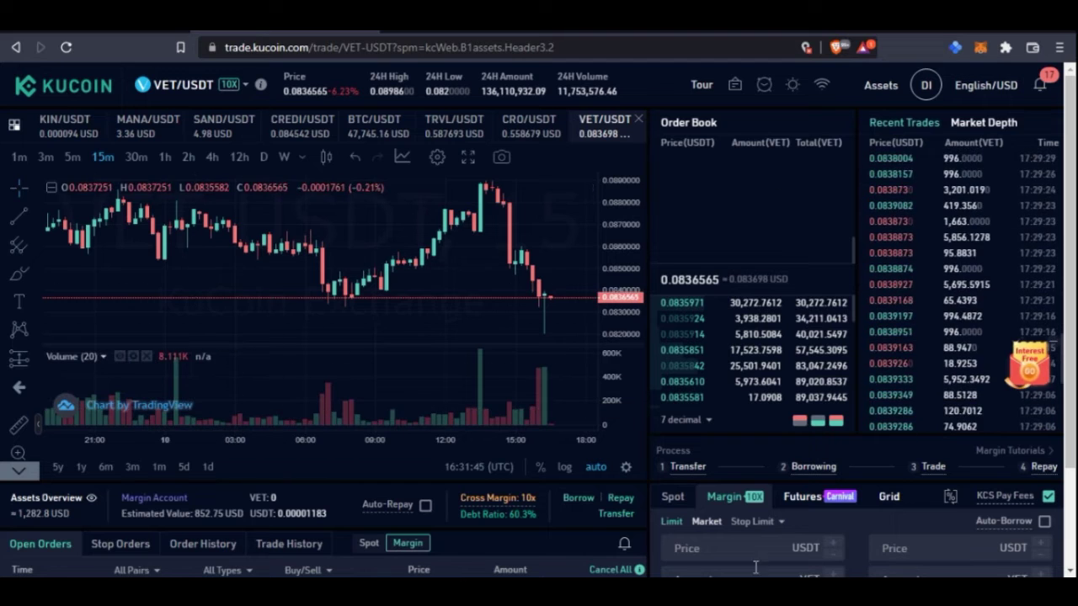
pyautogui.scroll(-3, 756, 567)
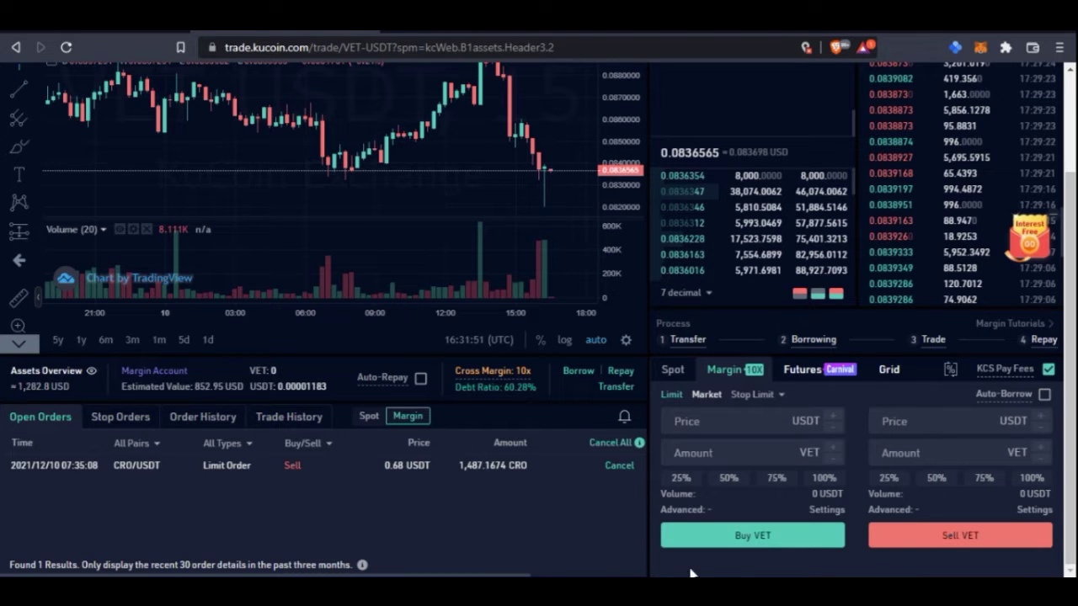
pyautogui.scroll(3, 535, 316)
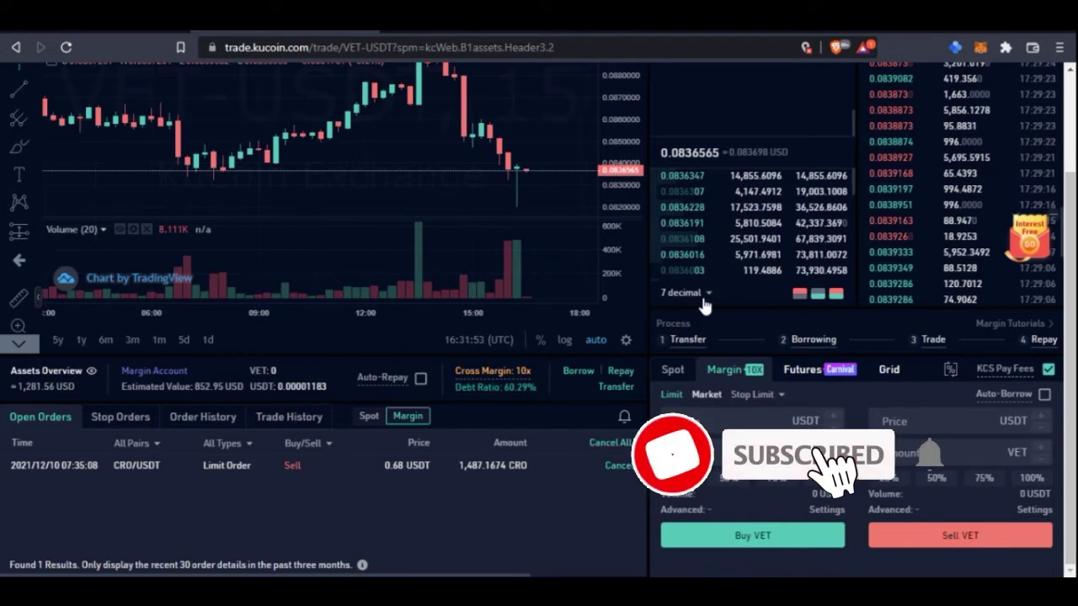
pyautogui.scroll(2, 556, 485)
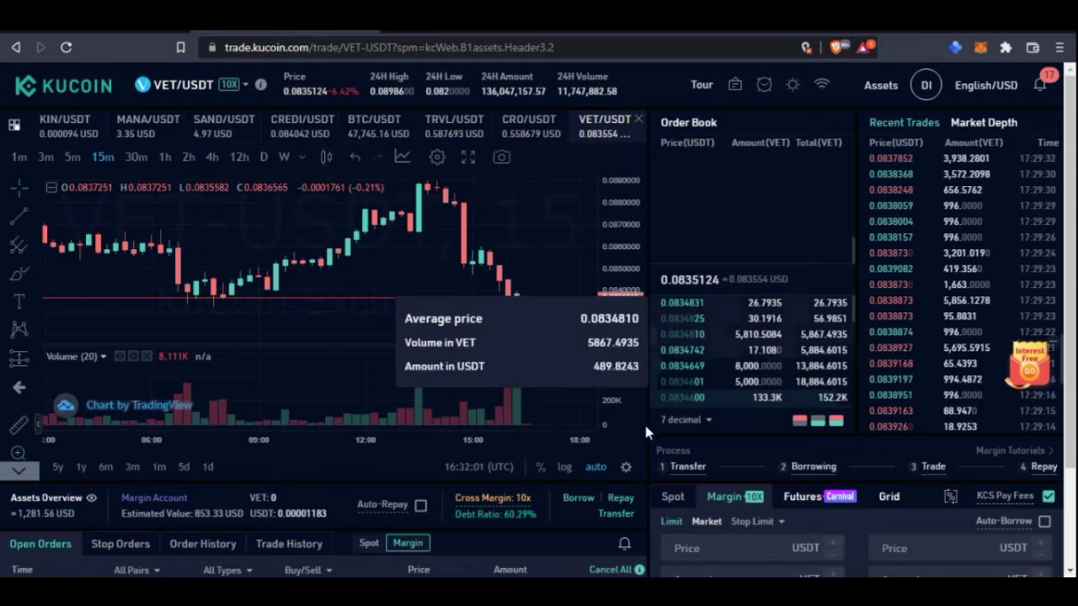
pyautogui.scroll(-2, 650, 440)
pyautogui.scroll(-1, 651, 441)
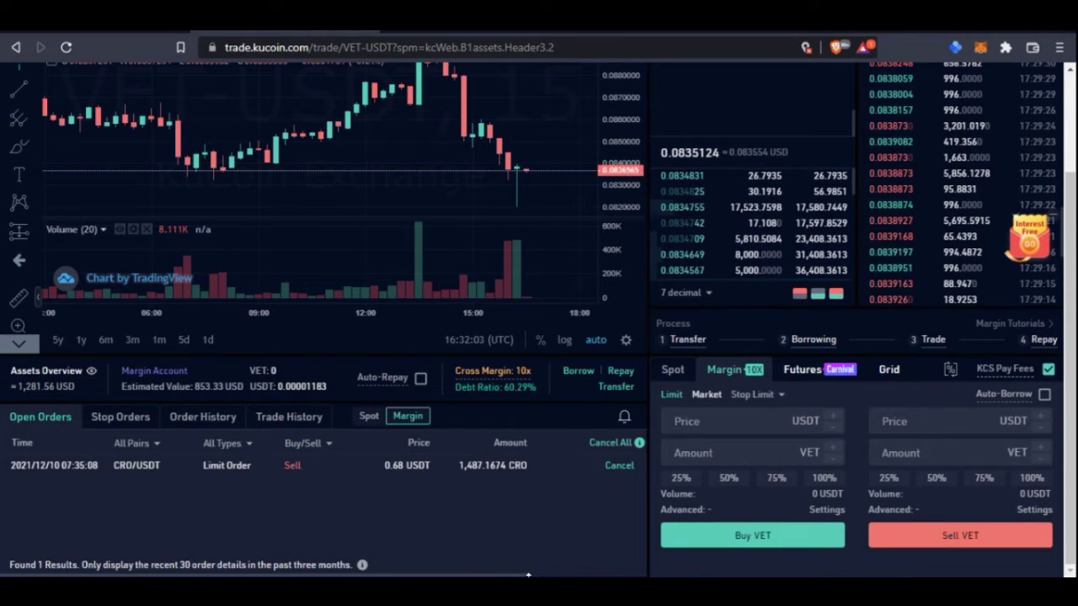
pyautogui.scroll(3, 531, 572)
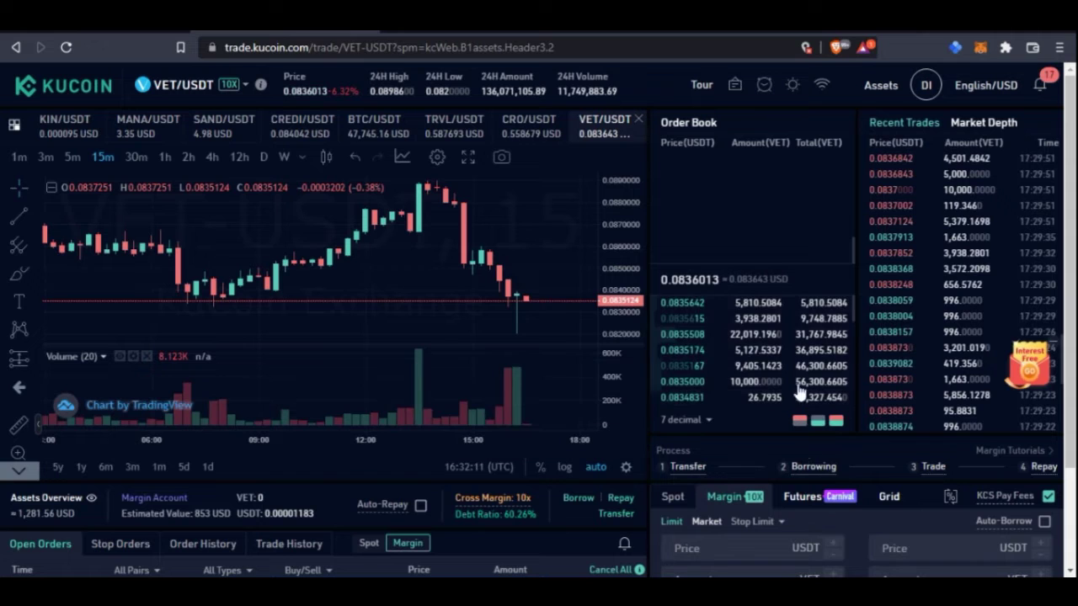
pyautogui.scroll(-1, 657, 467)
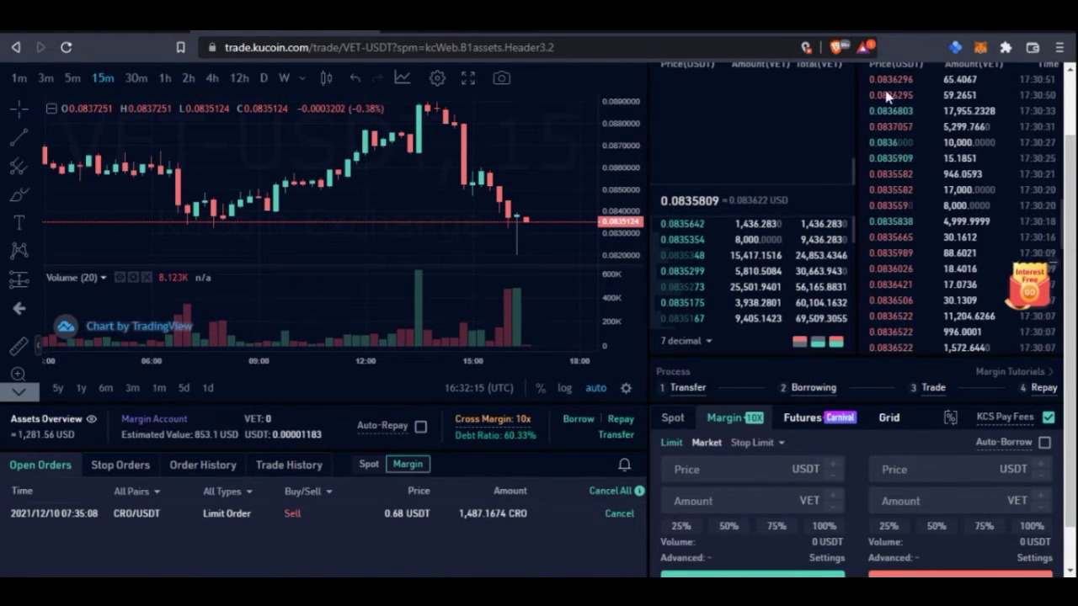
pyautogui.scroll(1, 787, 181)
pyautogui.moveTo(881, 84)
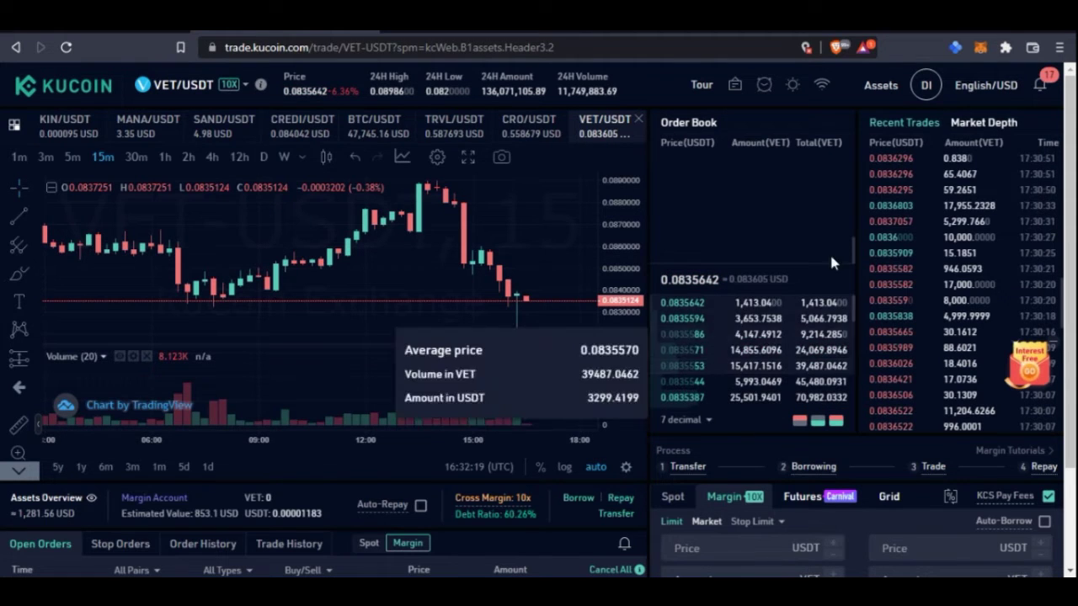
pyautogui.scroll(-2, 631, 493)
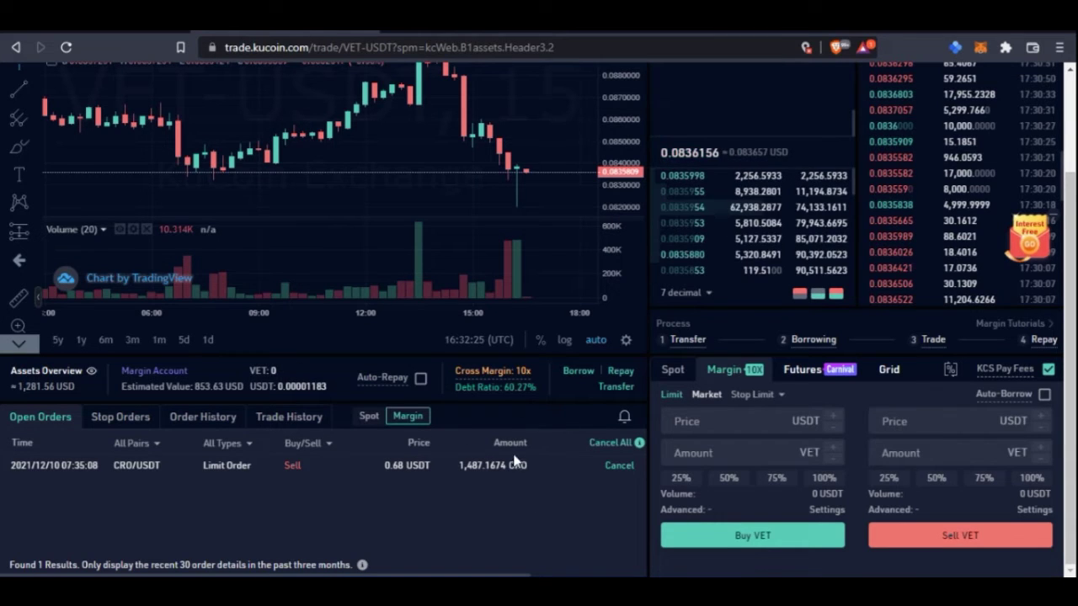
pyautogui.click(617, 387)
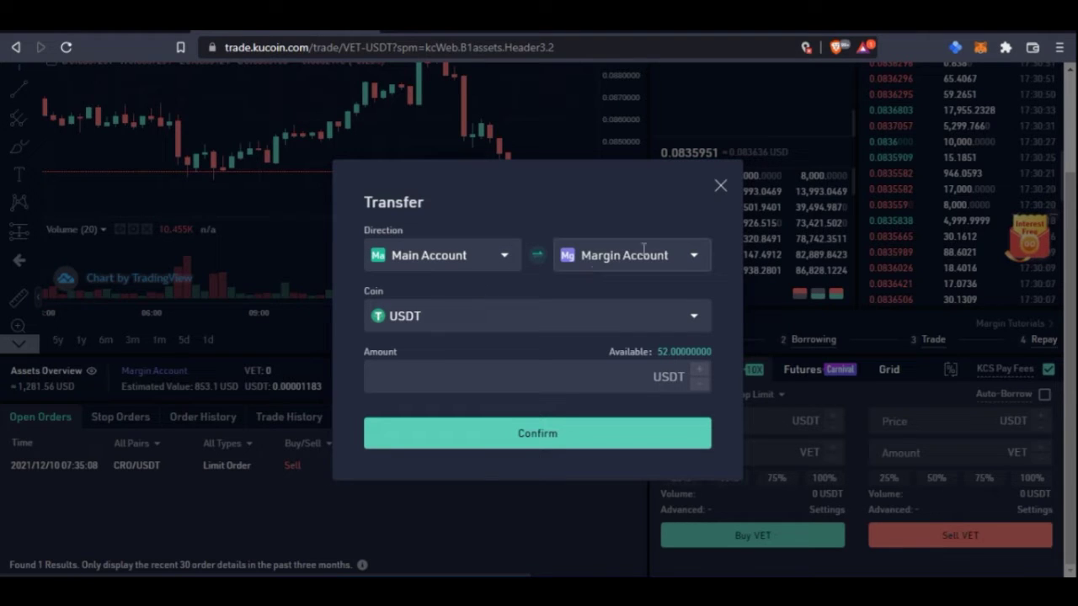
pyautogui.click(502, 263)
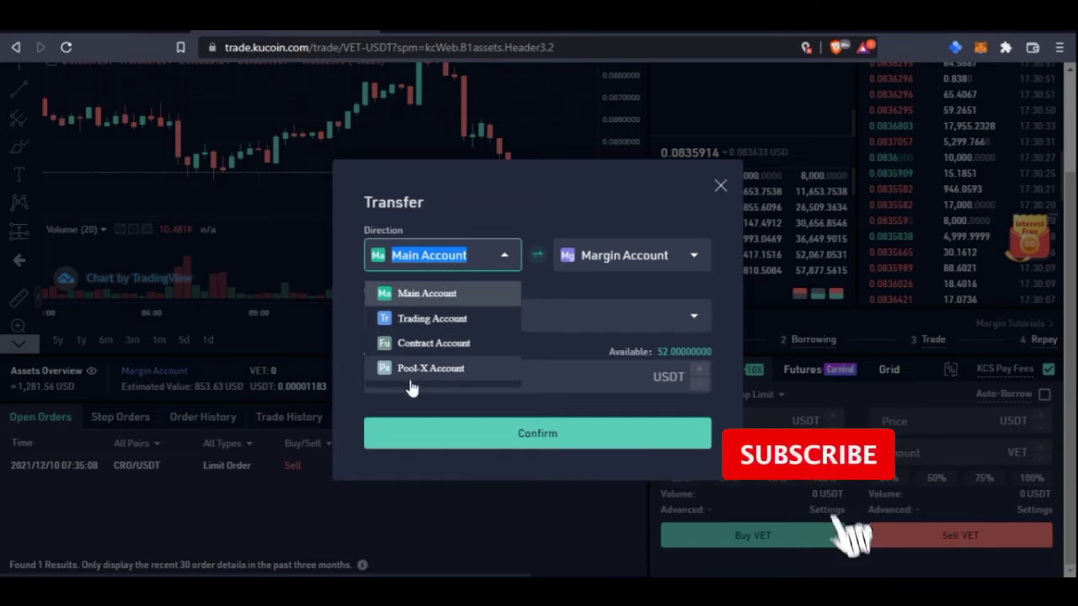
pyautogui.click(478, 211)
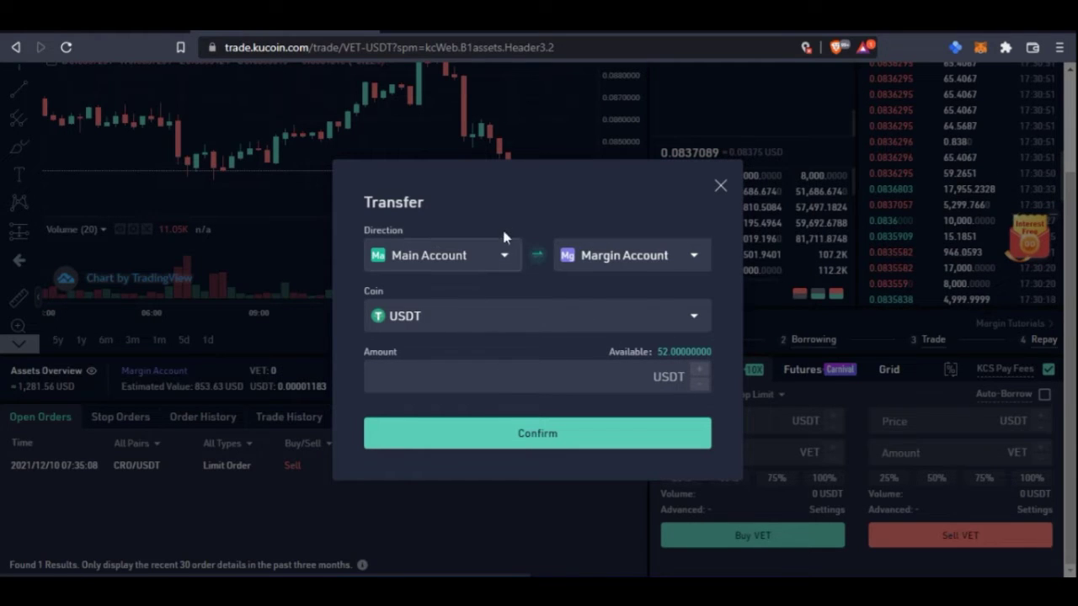
pyautogui.click(691, 318)
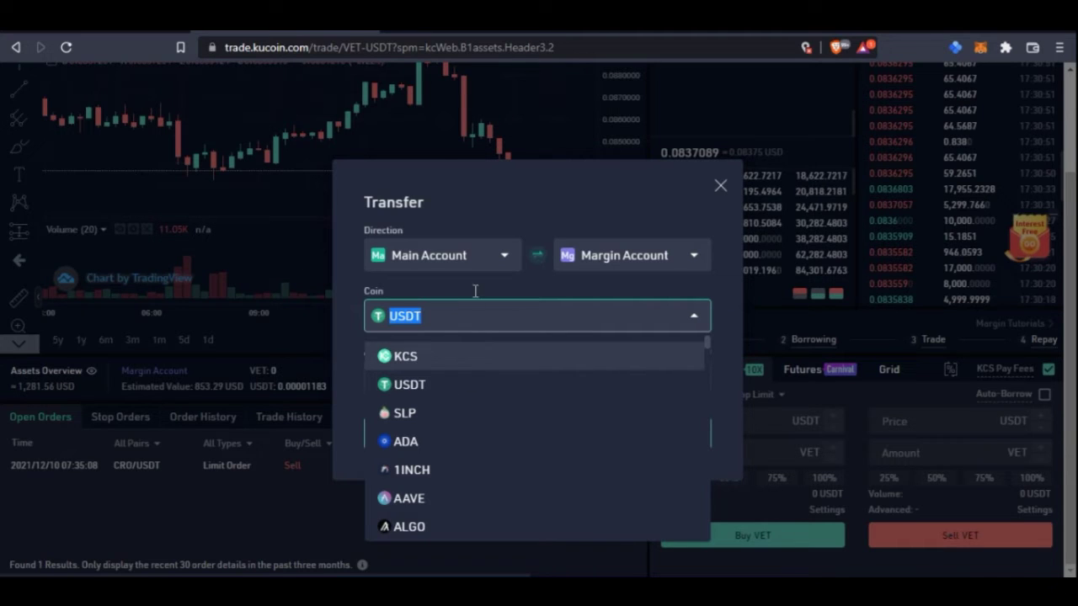
pyautogui.click(469, 195)
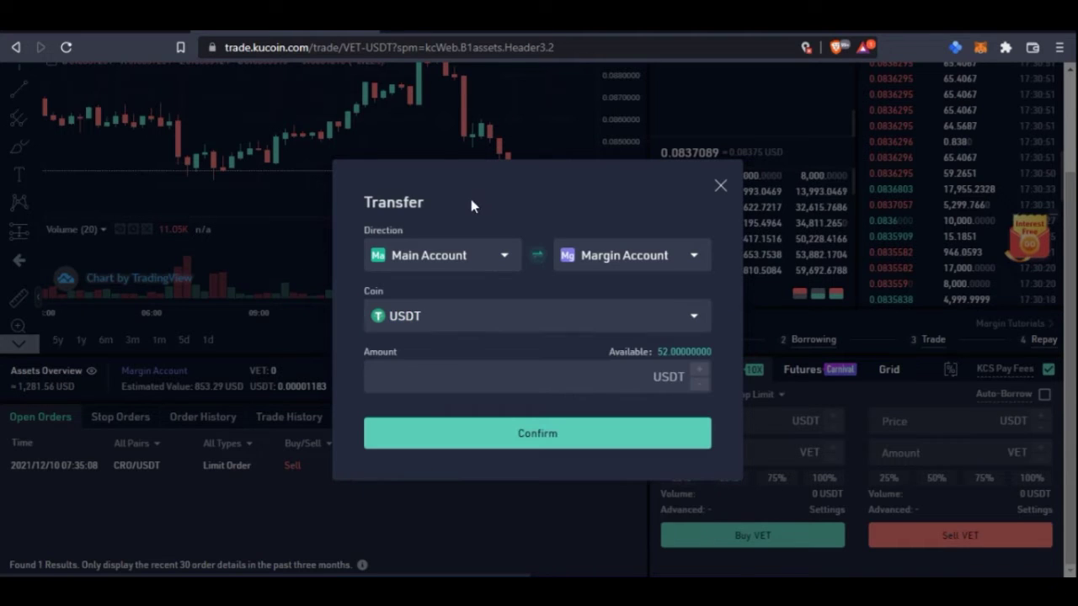
pyautogui.click(676, 360)
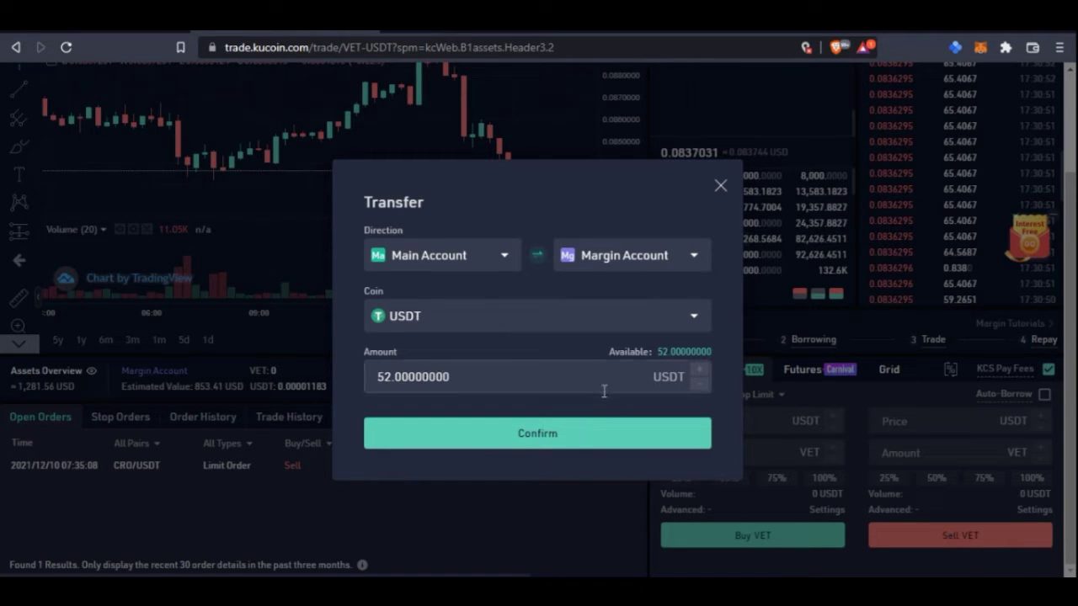
pyautogui.click(720, 187)
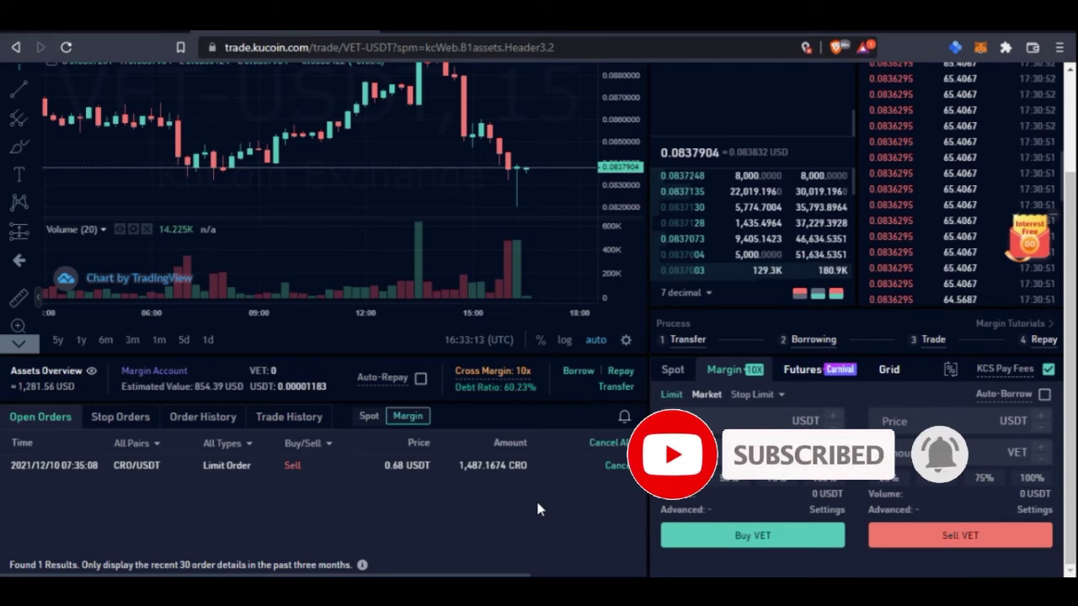
pyautogui.click(569, 373)
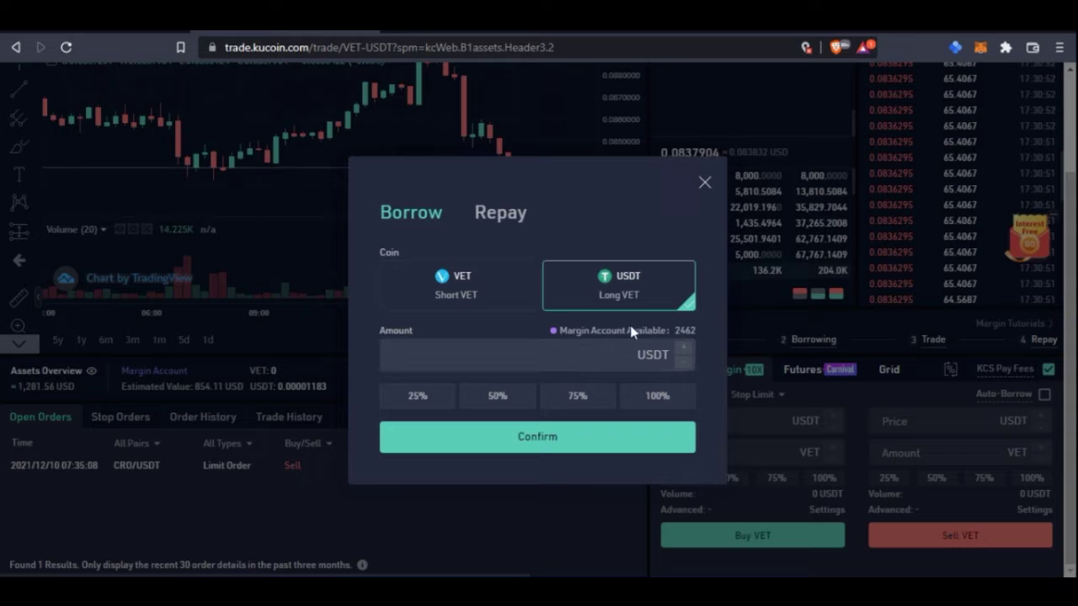
pyautogui.moveTo(537, 327); pyautogui.dragTo(610, 335)
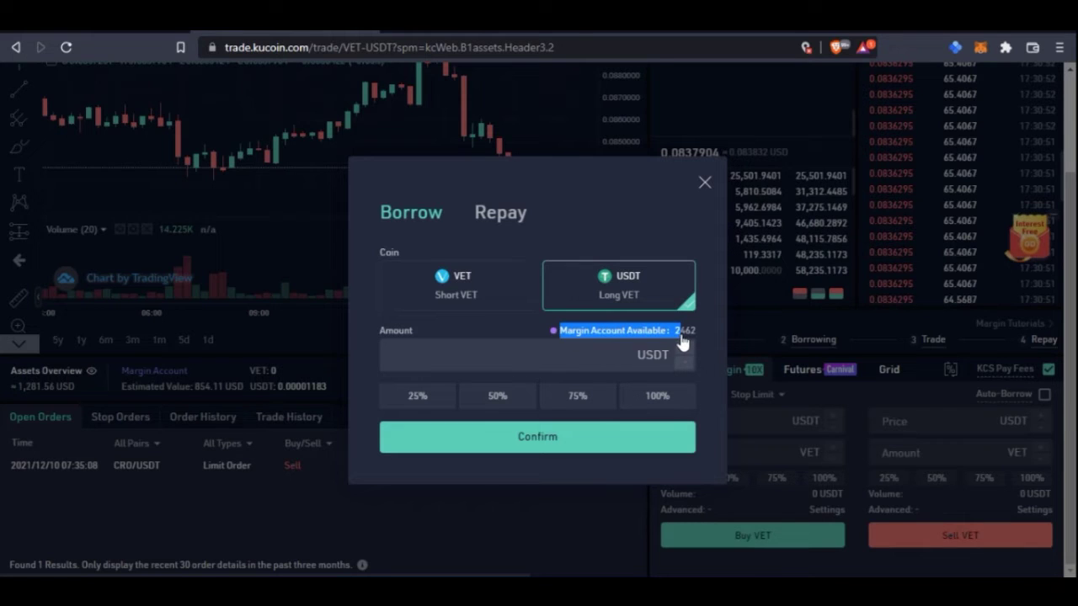
pyautogui.click(708, 327)
pyautogui.moveTo(708, 328); pyautogui.dragTo(673, 331)
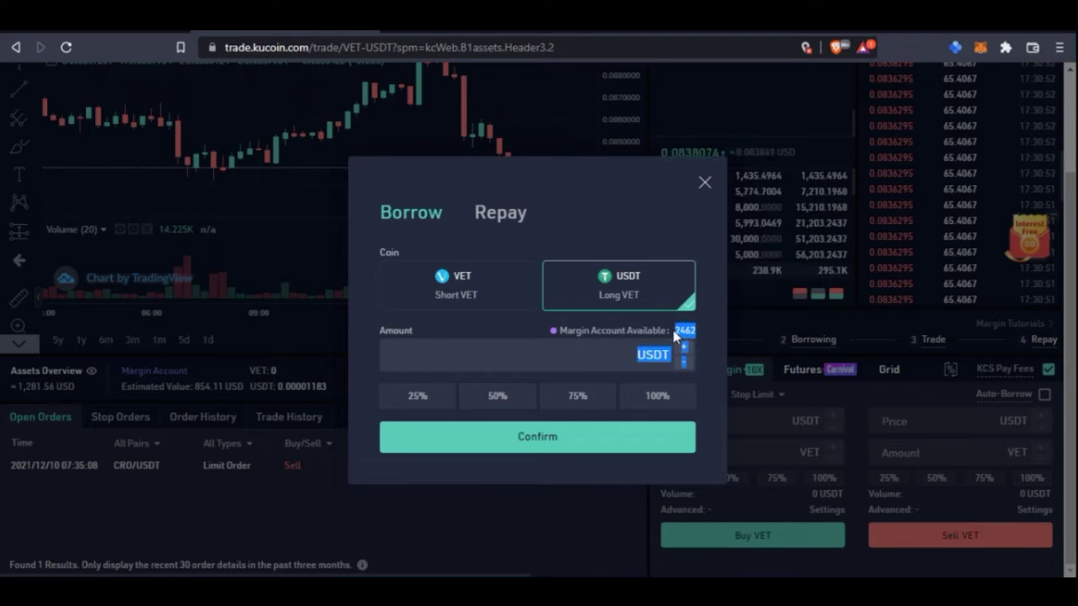
pyautogui.click(698, 324)
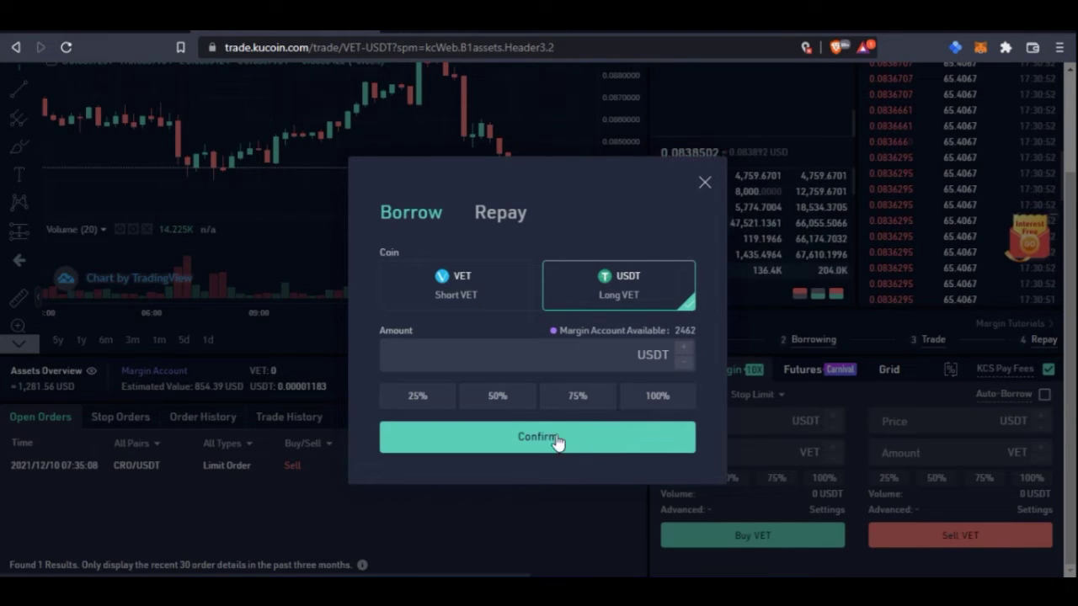
pyautogui.click(502, 215)
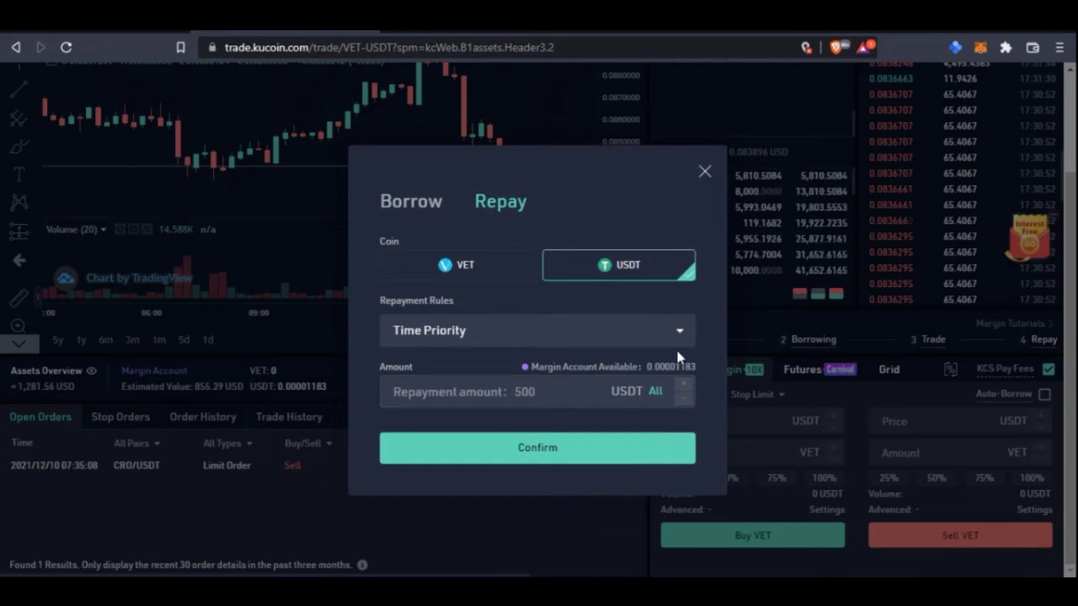
pyautogui.click(411, 217)
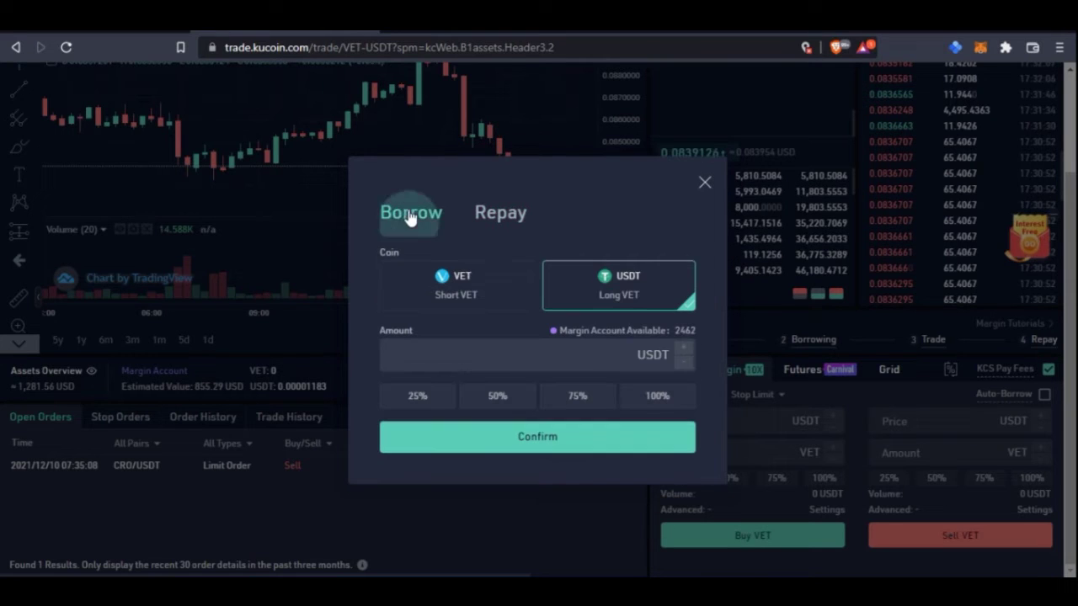
pyautogui.click(657, 396)
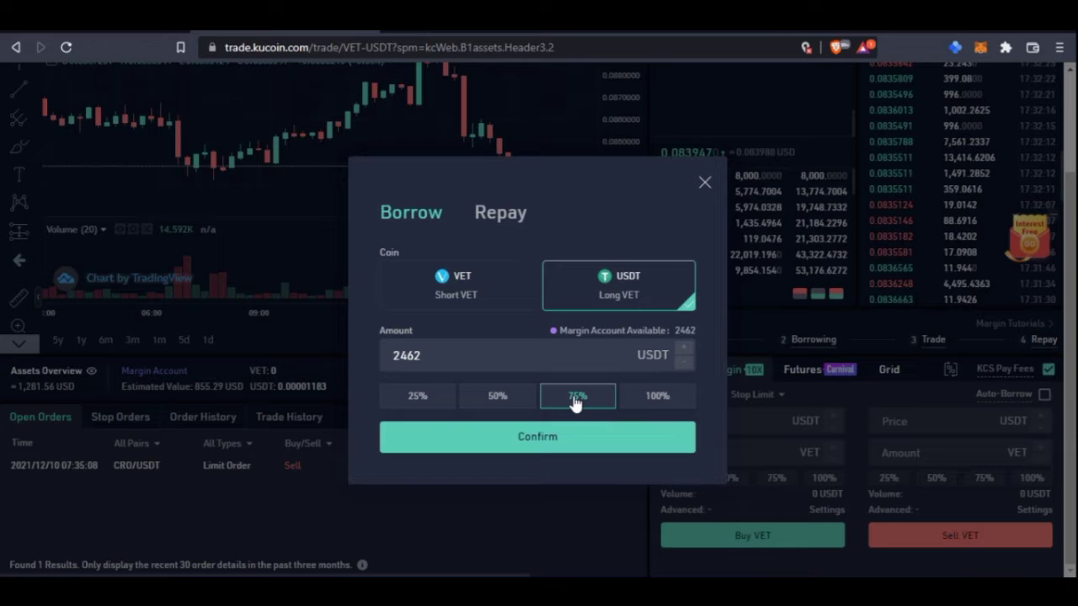
pyautogui.click(576, 396)
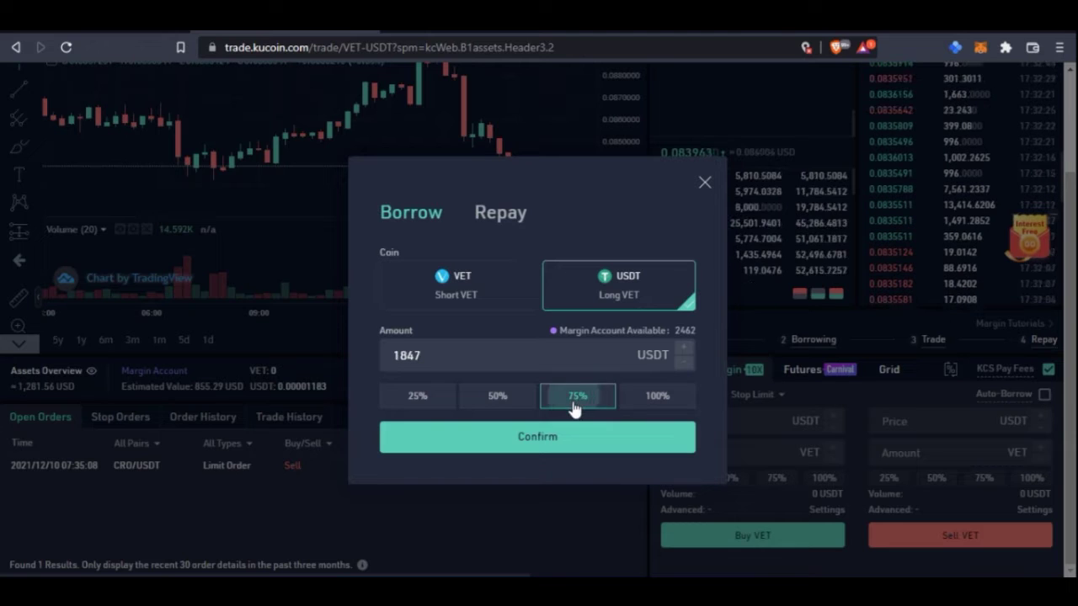
pyautogui.click(505, 403)
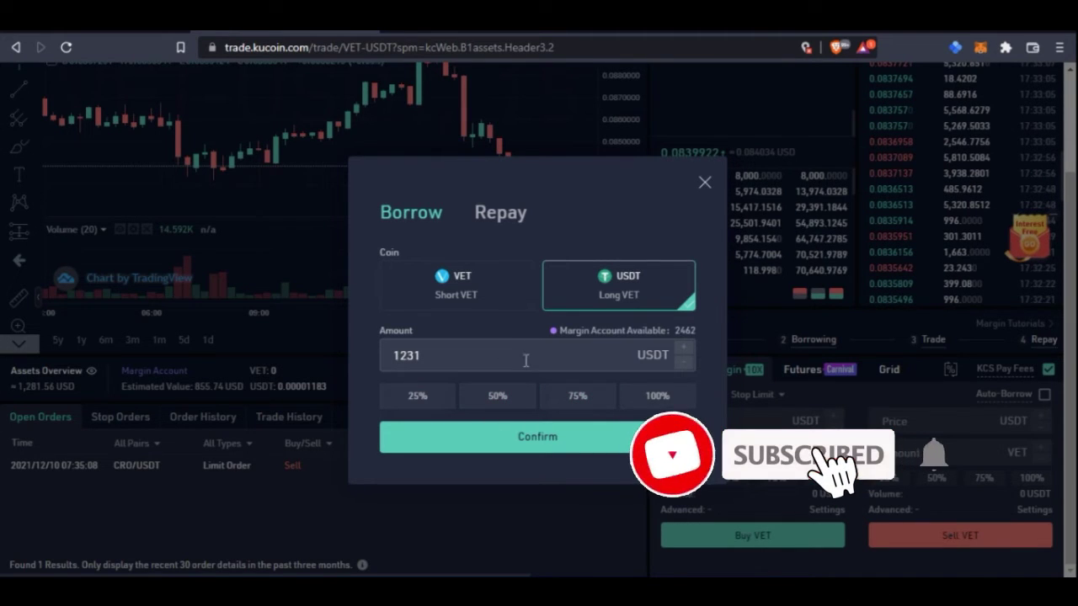
pyautogui.click(704, 185)
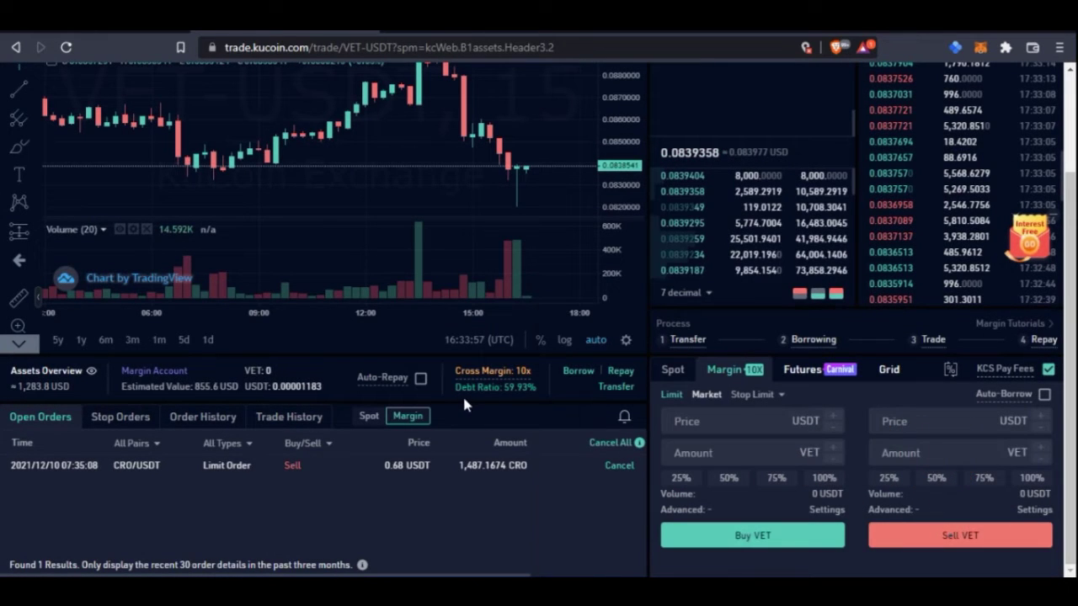
pyautogui.moveTo(453, 389); pyautogui.dragTo(535, 399)
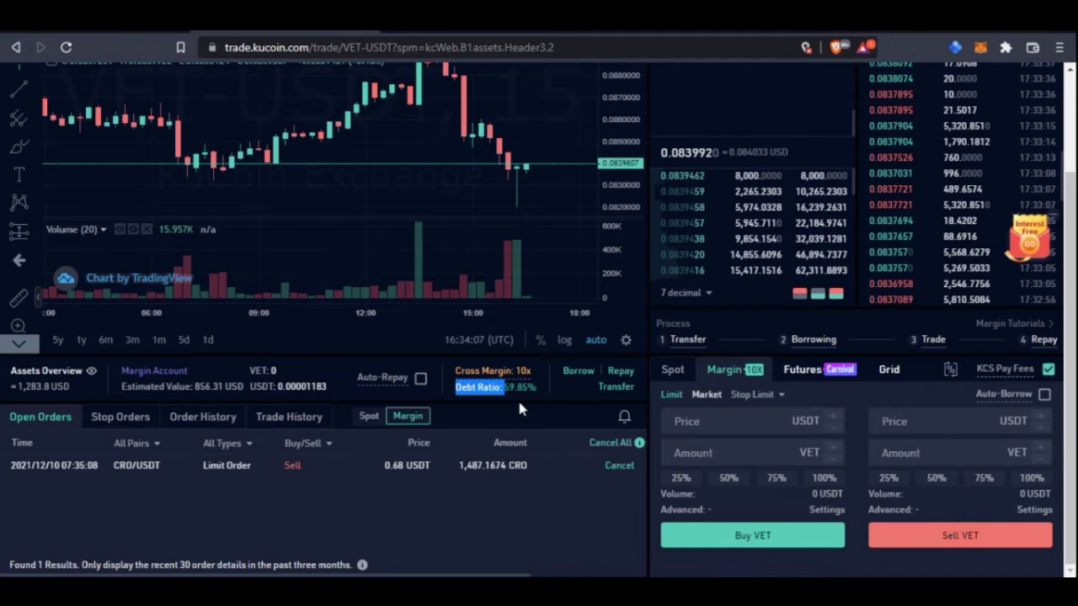
pyautogui.click(406, 508)
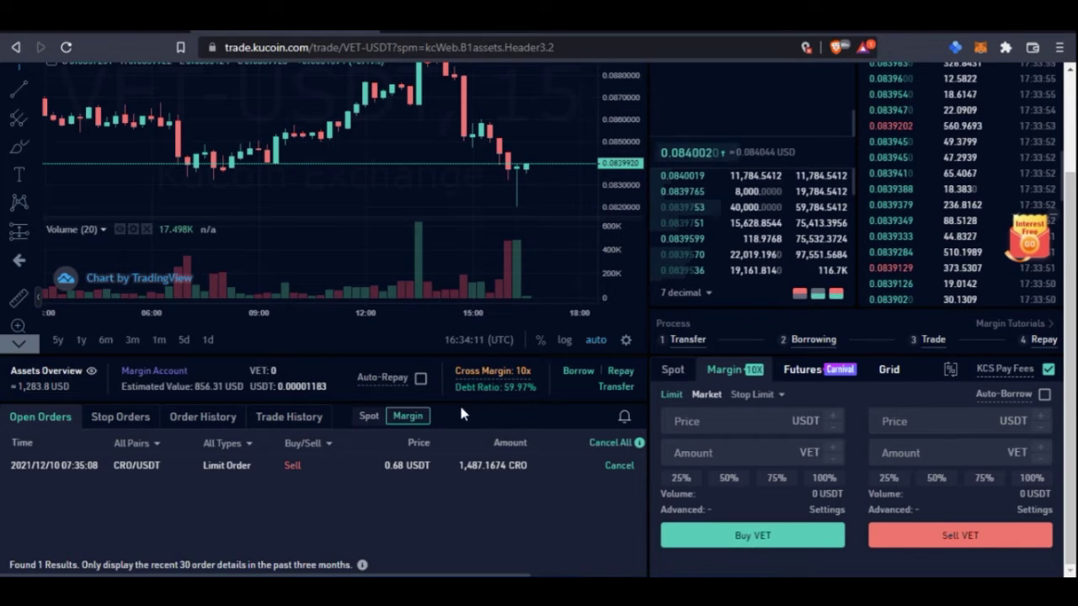
pyautogui.moveTo(454, 386); pyautogui.dragTo(532, 390)
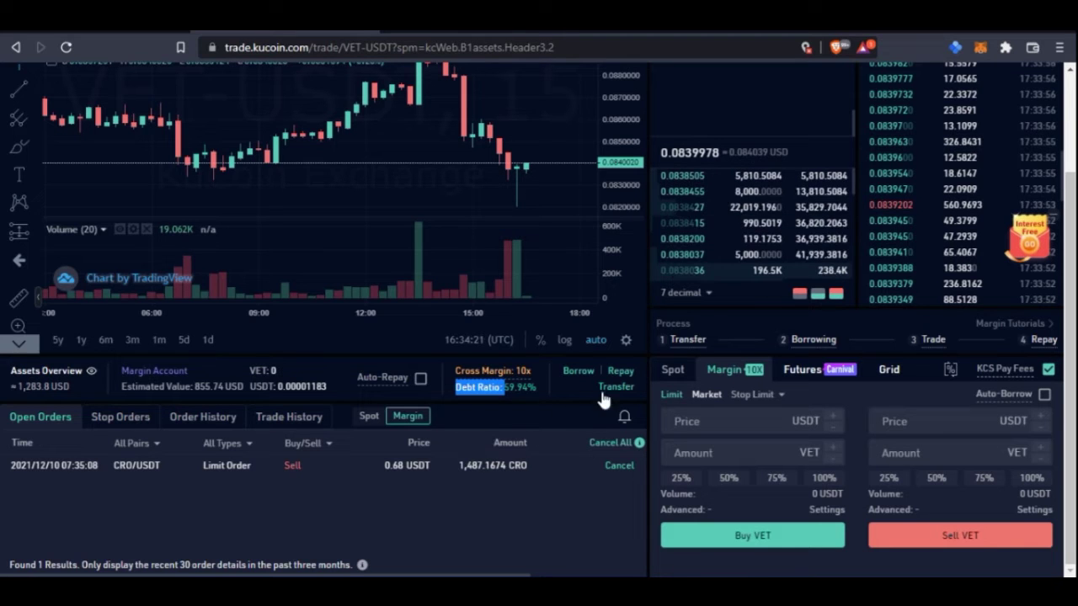
pyautogui.click(576, 372)
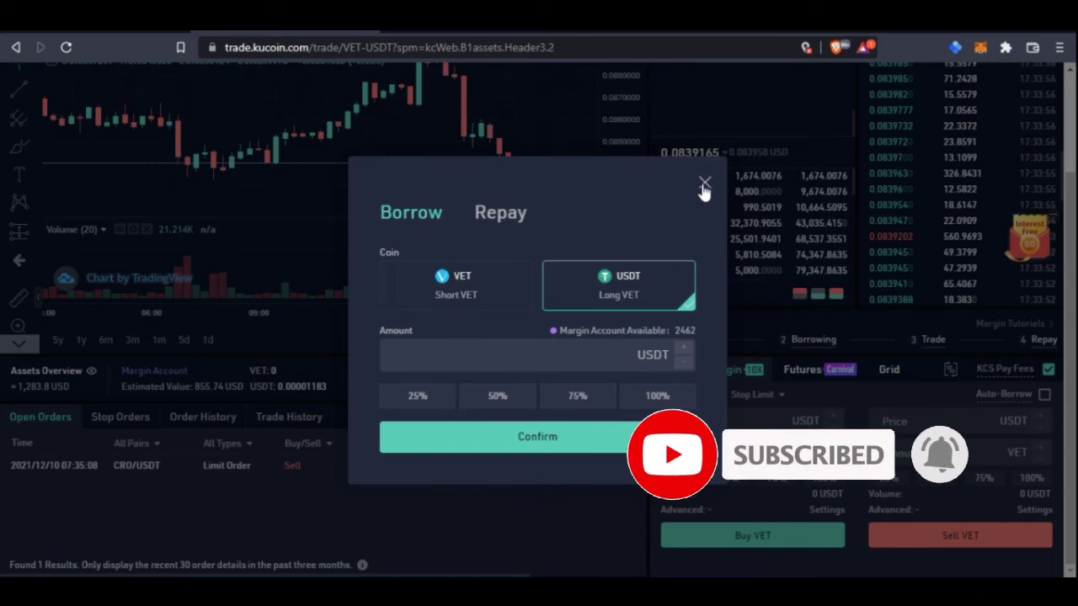
pyautogui.click(657, 395)
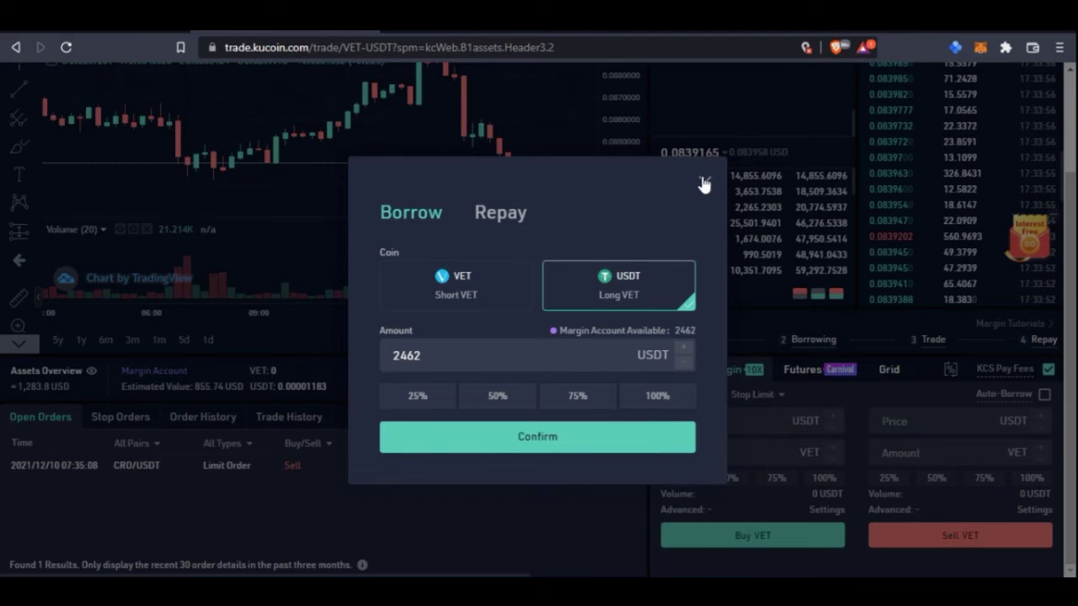
pyautogui.click(705, 182)
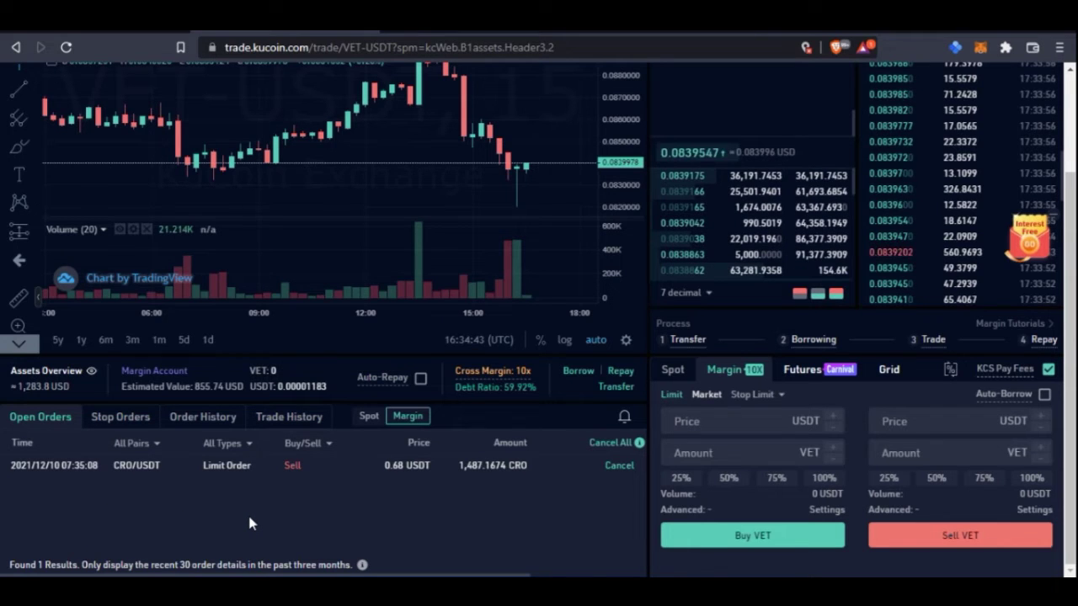
pyautogui.scroll(3, 550, 505)
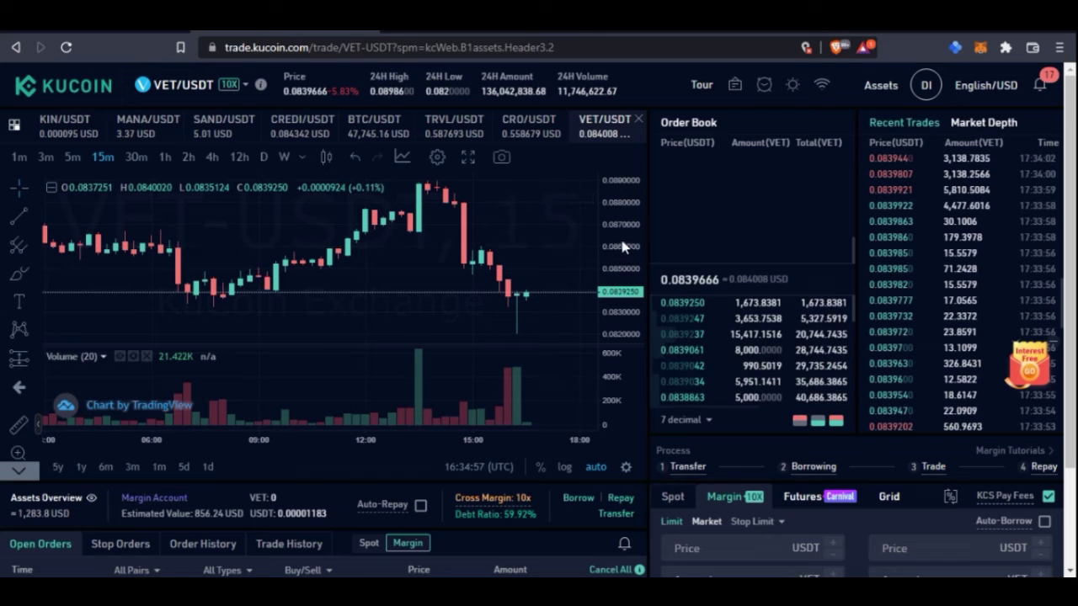
pyautogui.moveTo(623, 245); pyautogui.dragTo(623, 269)
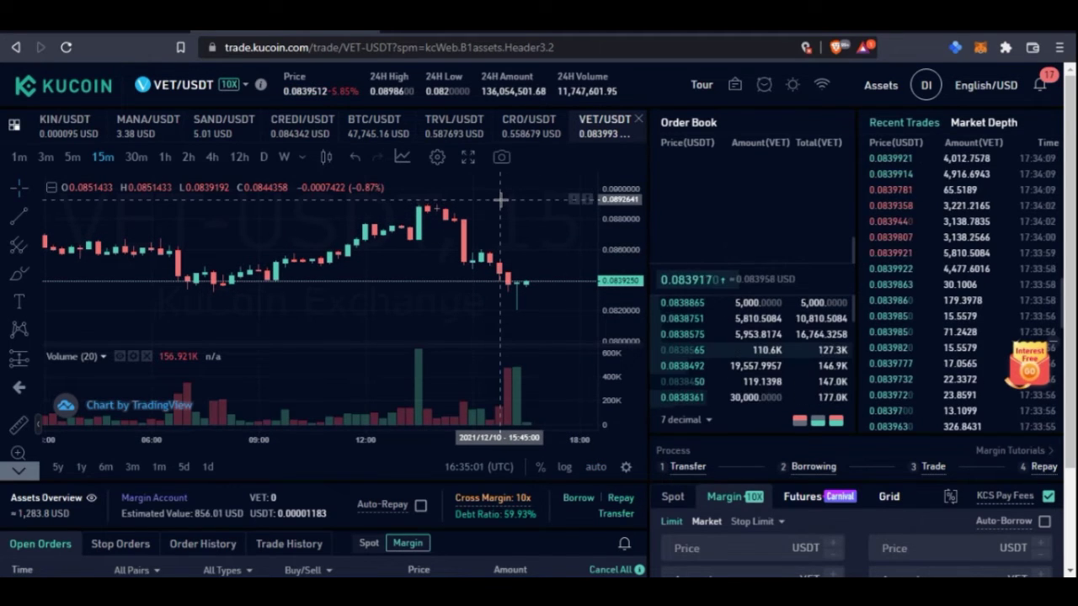
# - Zoom out and pan the VET/USDT chart to the latest candles, then scroll down to the margin order form
pyautogui.scroll(-5, 423, 301)
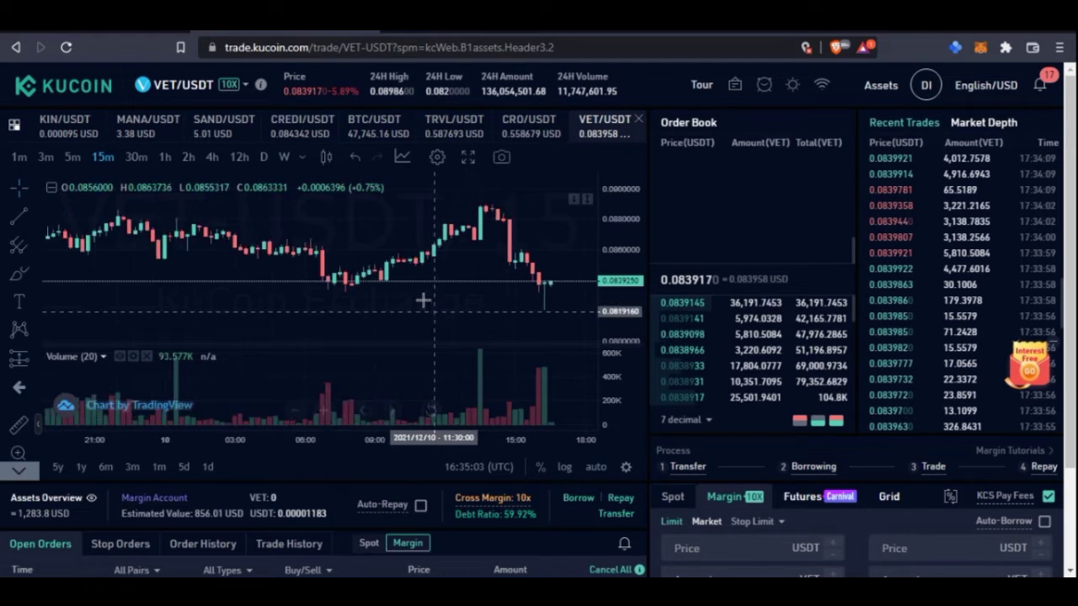
pyautogui.moveTo(570, 271); pyautogui.dragTo(464, 294)
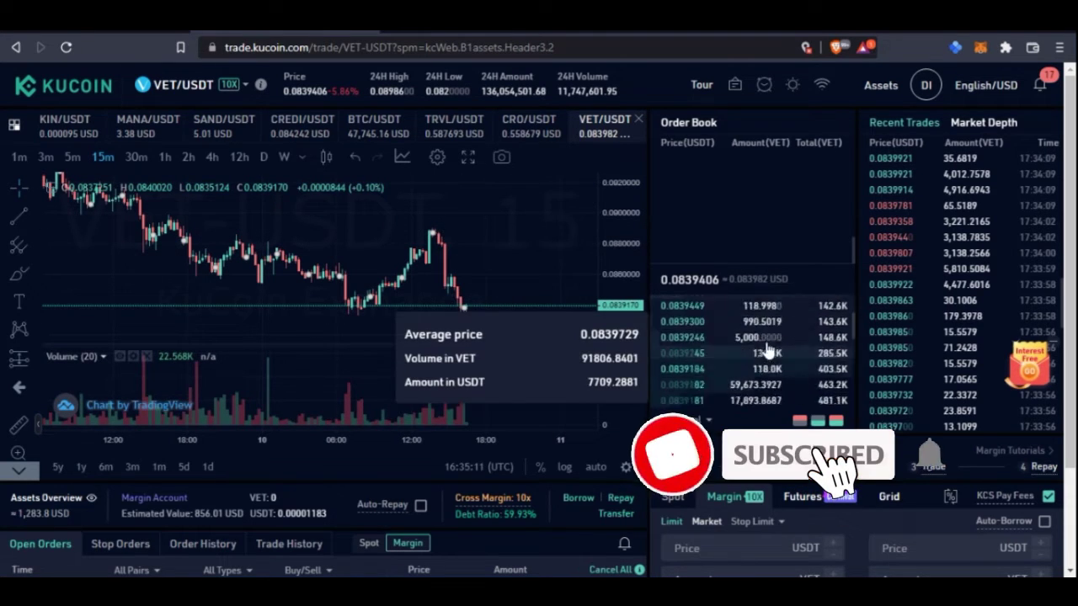
pyautogui.scroll(-2, 581, 483)
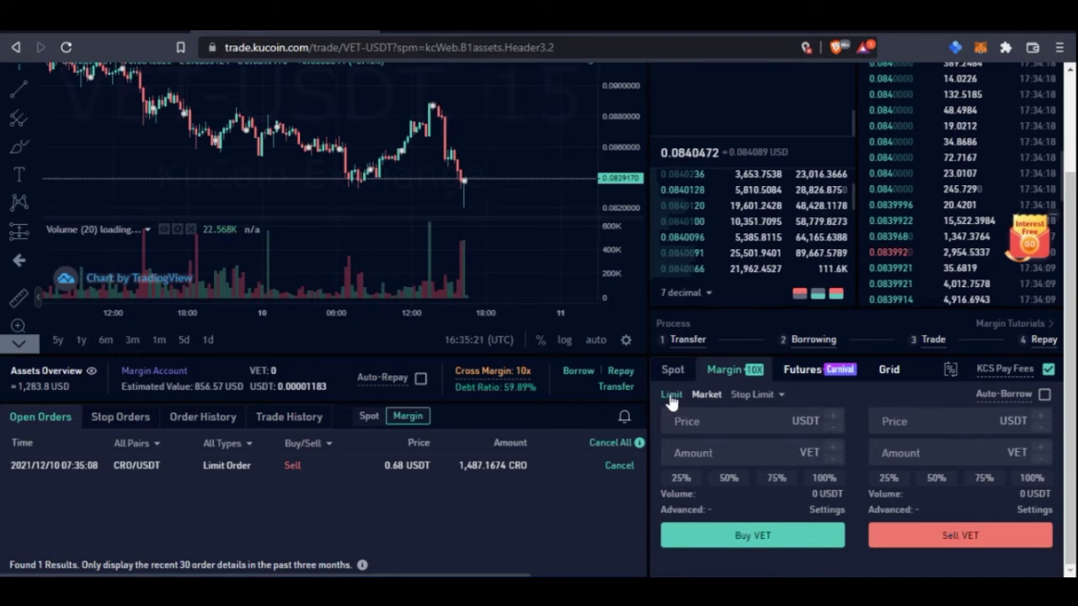
pyautogui.click(710, 402)
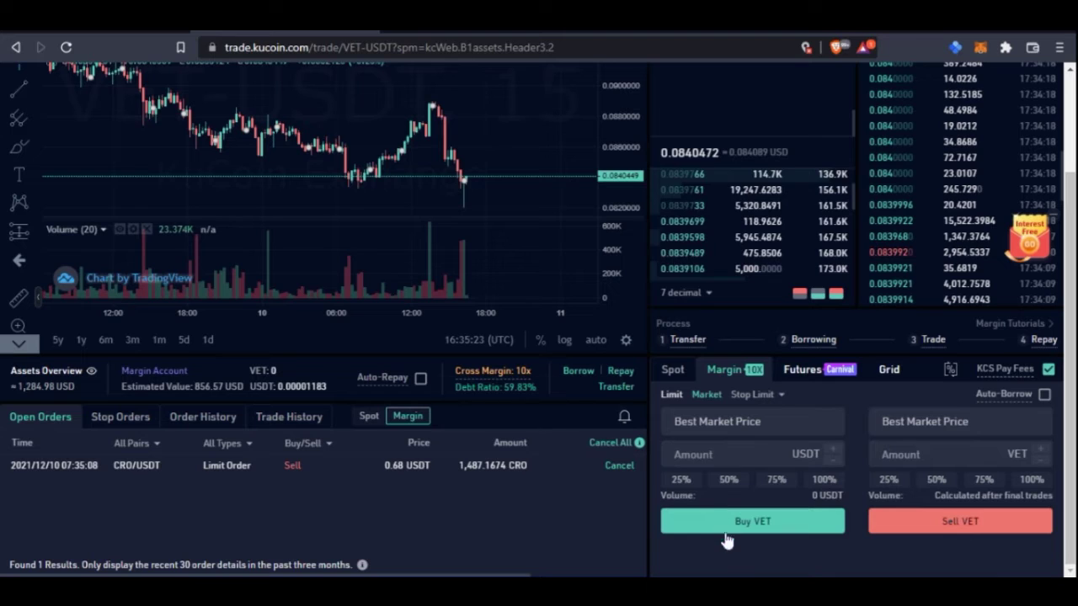
pyautogui.click(824, 480)
pyautogui.click(777, 480)
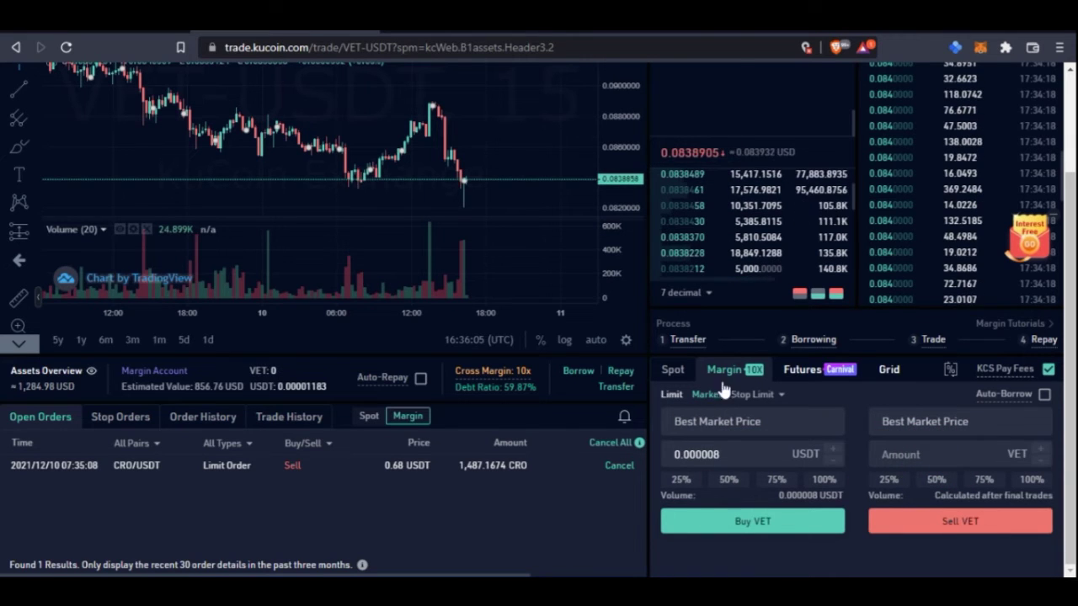
pyautogui.scroll(3, 515, 511)
pyautogui.scroll(-3, 515, 510)
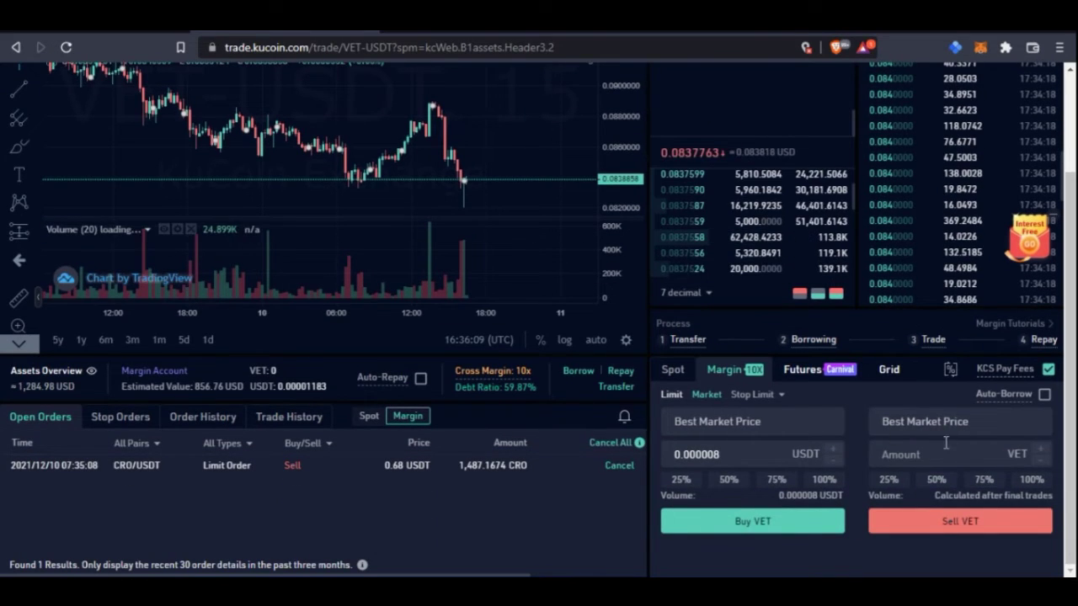
pyautogui.click(672, 396)
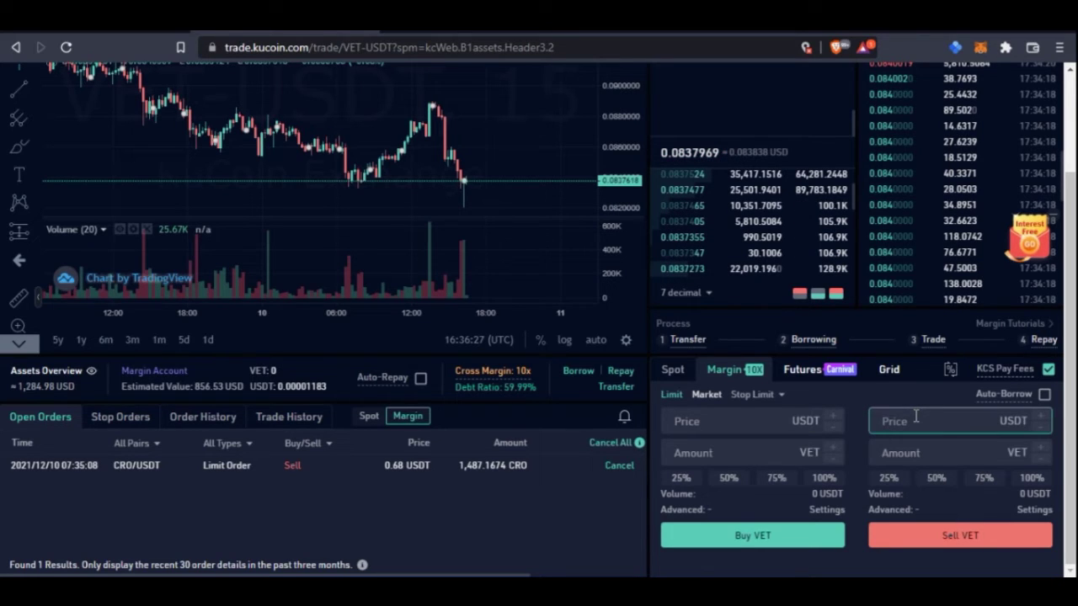
# - Enter 0.088 USDT as the VET margin sell price
pyautogui.write('0.0')
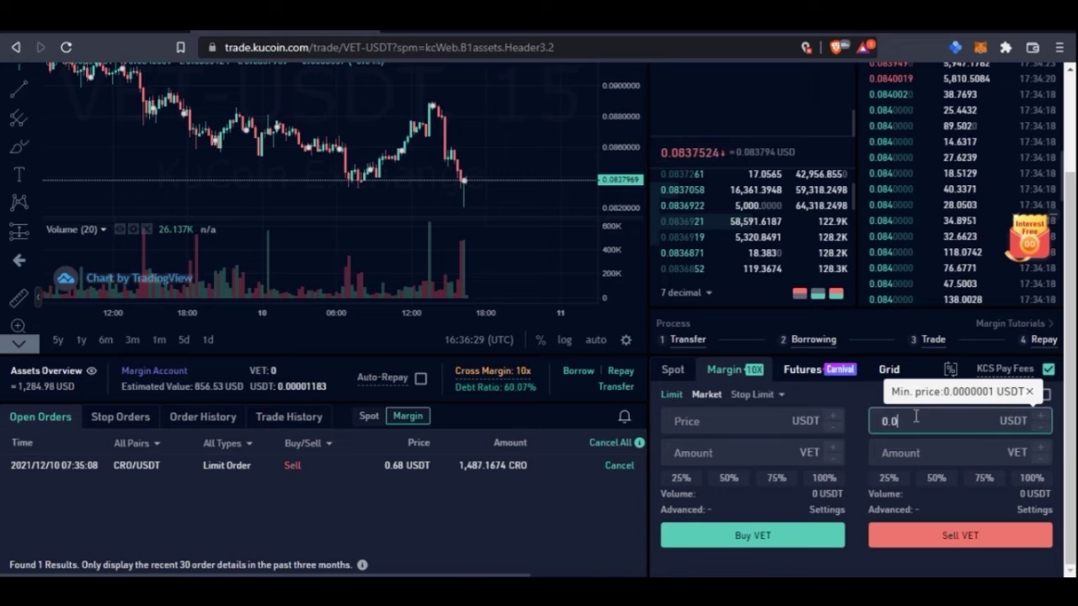
pyautogui.write('88')
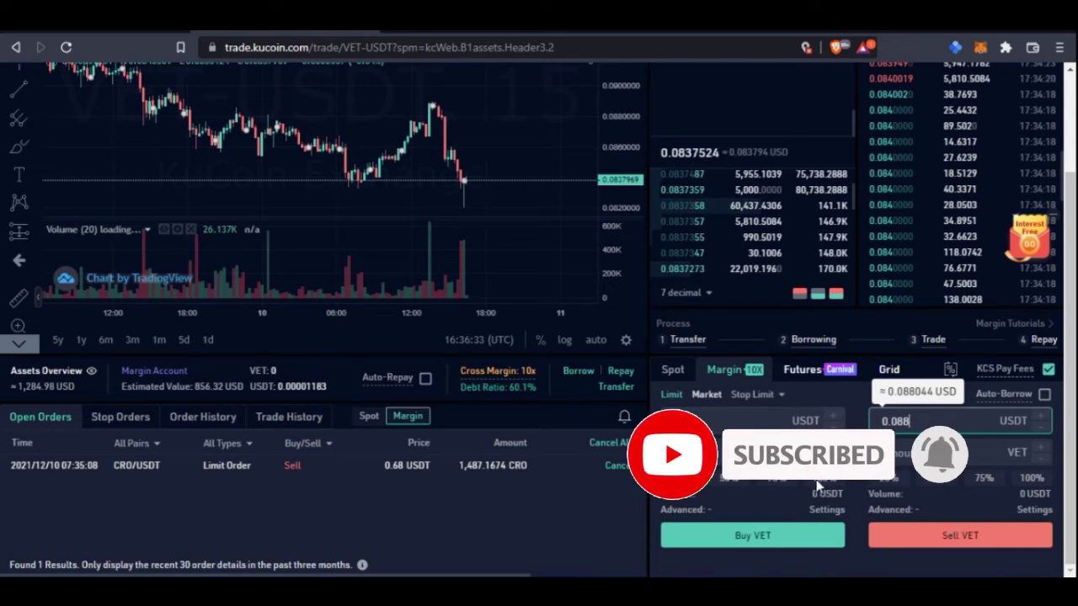
pyautogui.click(1033, 478)
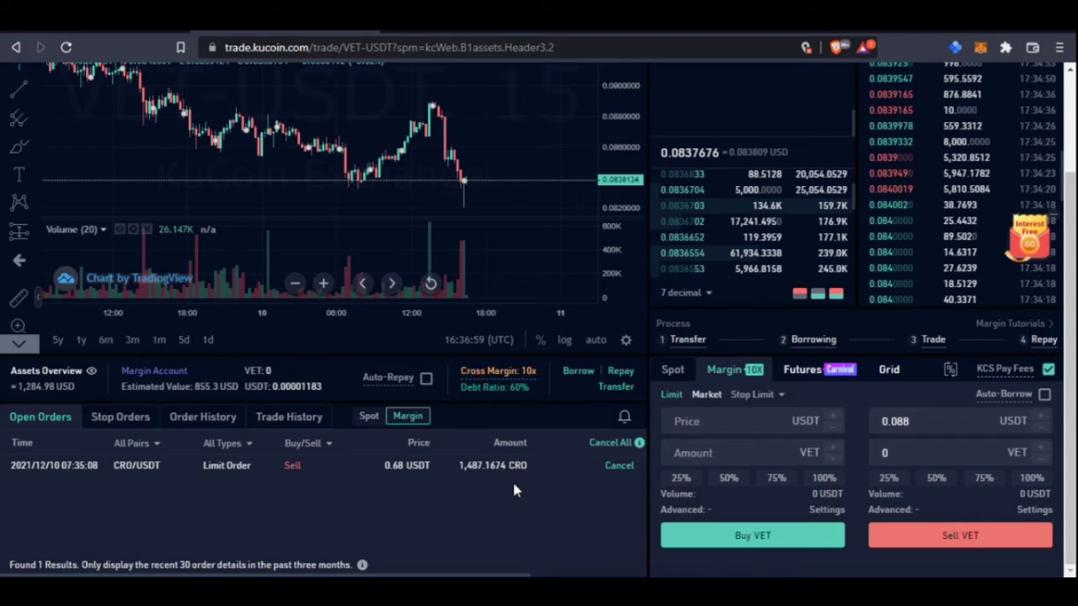
pyautogui.moveTo(386, 375)
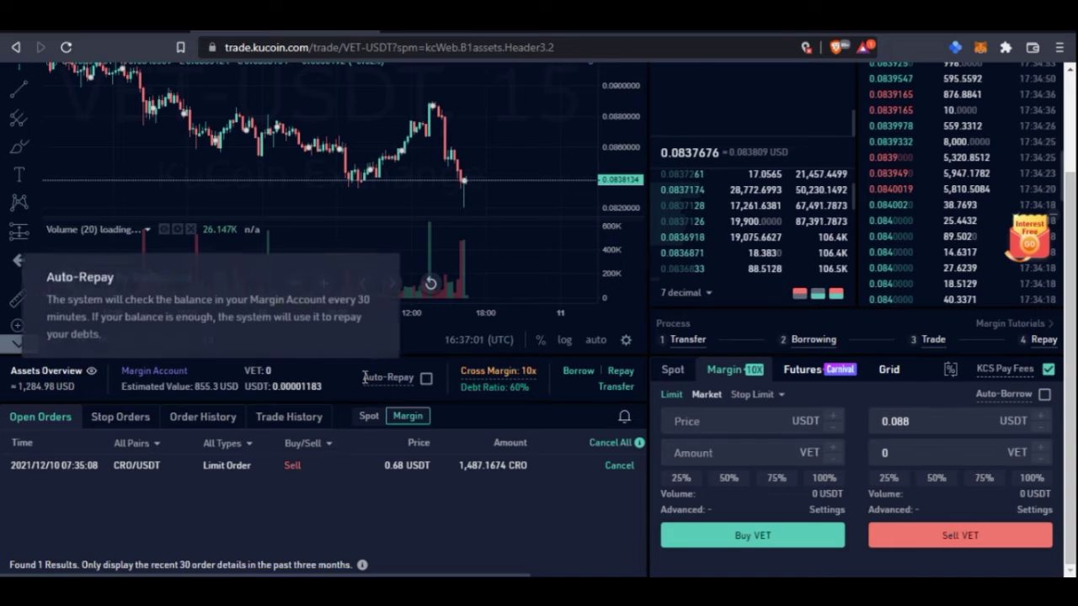
pyautogui.moveTo(396, 380); pyautogui.dragTo(412, 378)
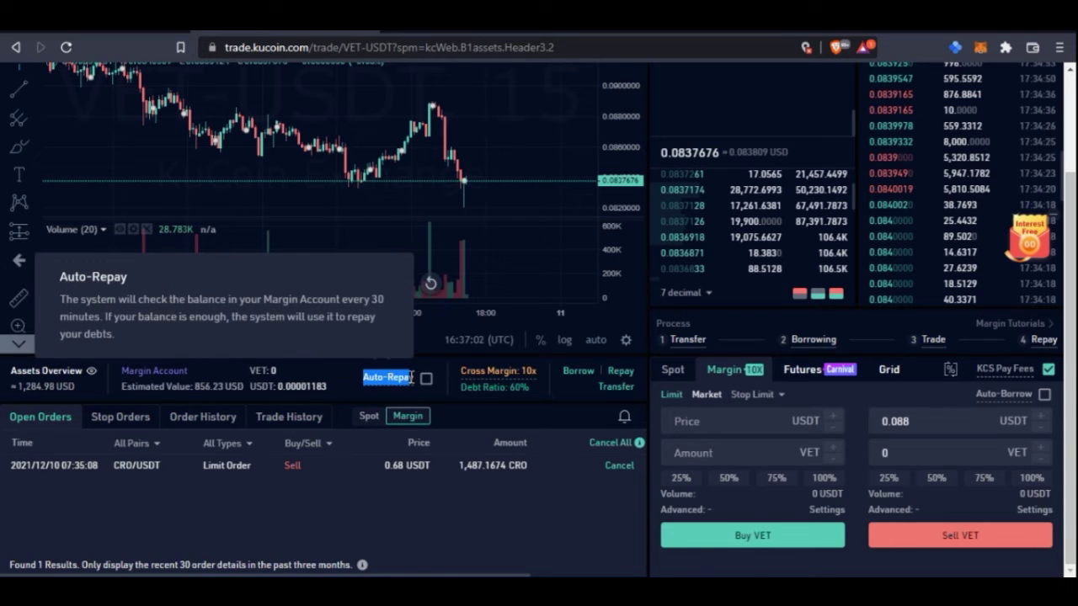
pyautogui.click(385, 509)
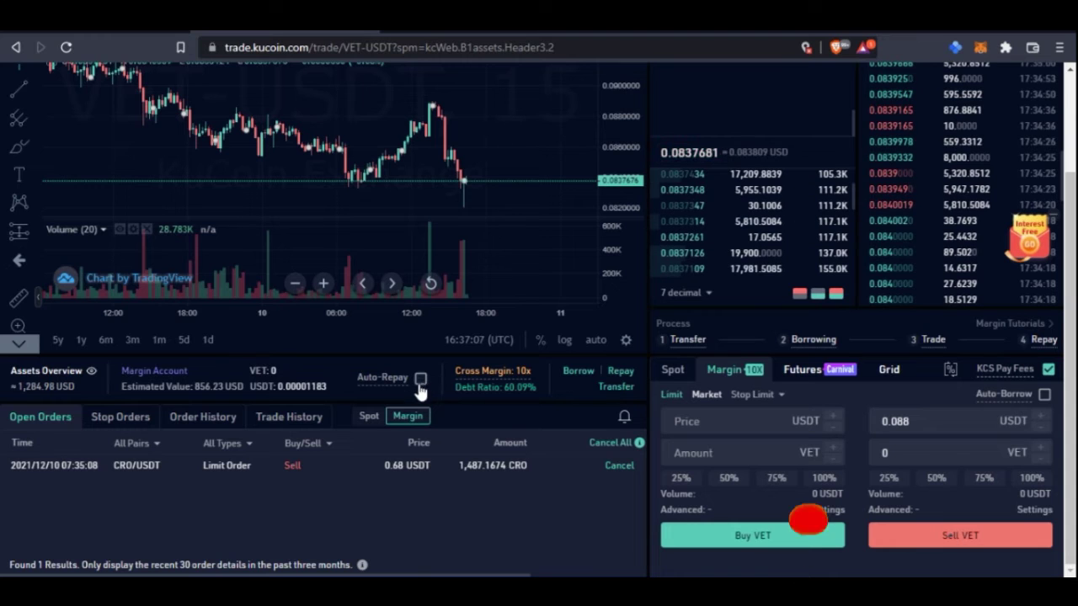
pyautogui.moveTo(379, 381)
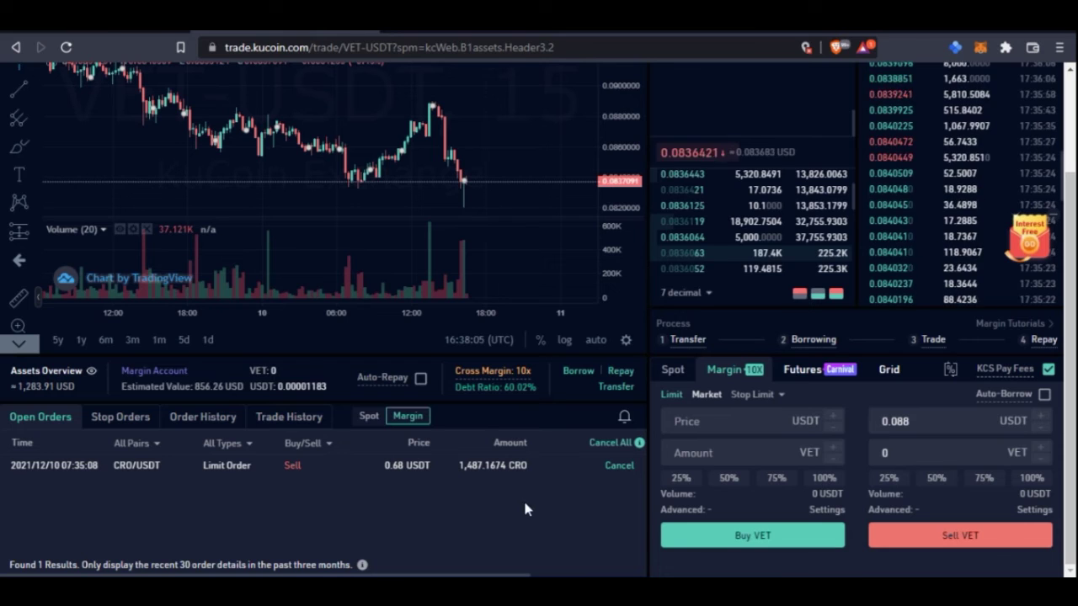
# - Zoom the VET/USDT chart in on the latest candles, then scroll back down to the order form
pyautogui.scroll(3, 510, 508)
pyautogui.scroll(-1, 508, 519)
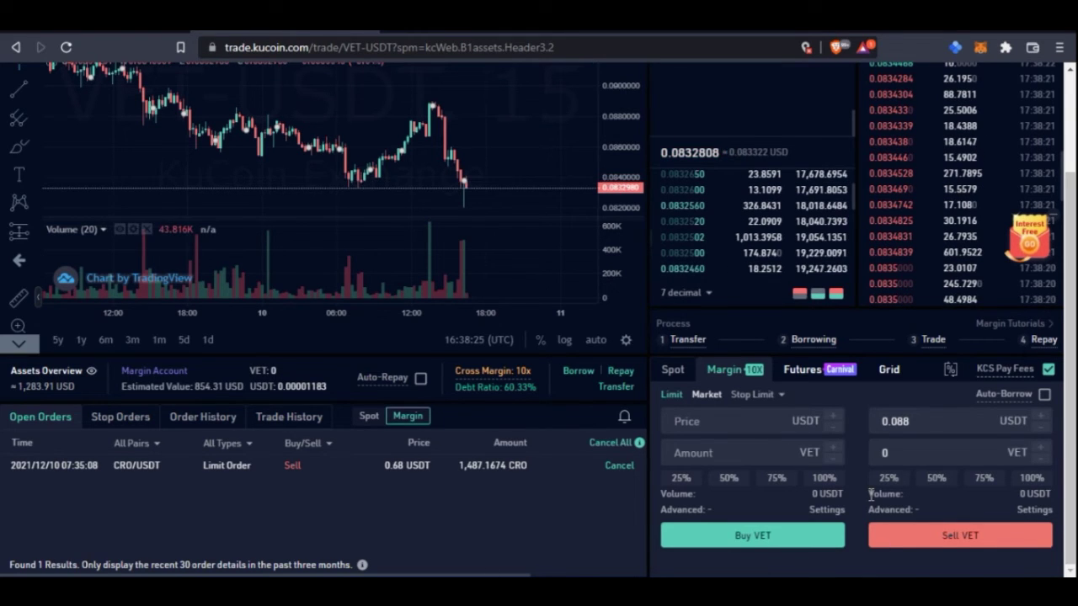
pyautogui.scroll(2, 584, 528)
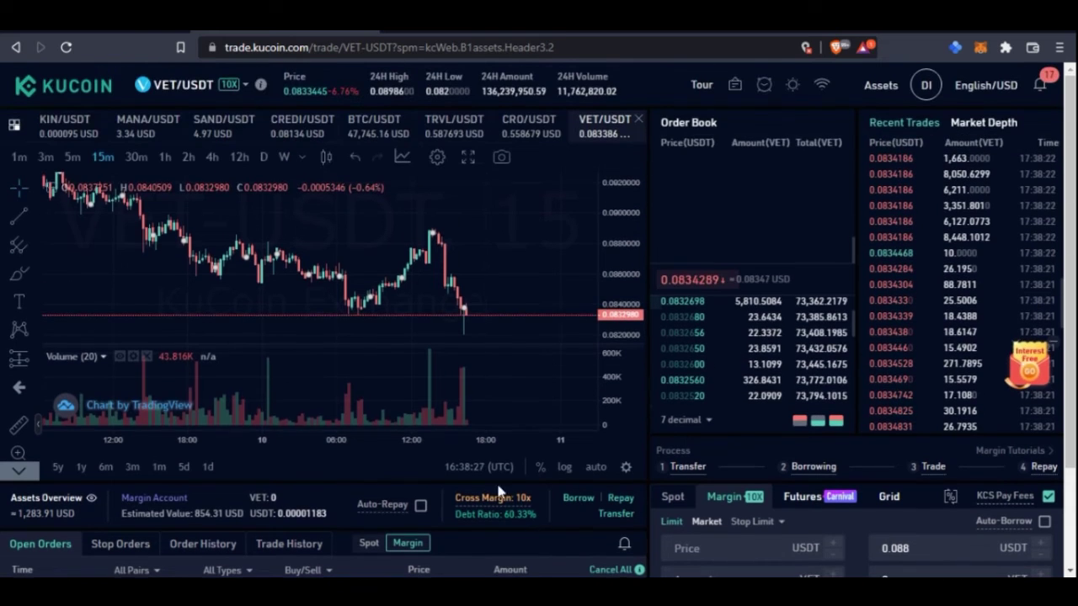
pyautogui.scroll(2, 413, 286)
pyautogui.scroll(-2, 564, 516)
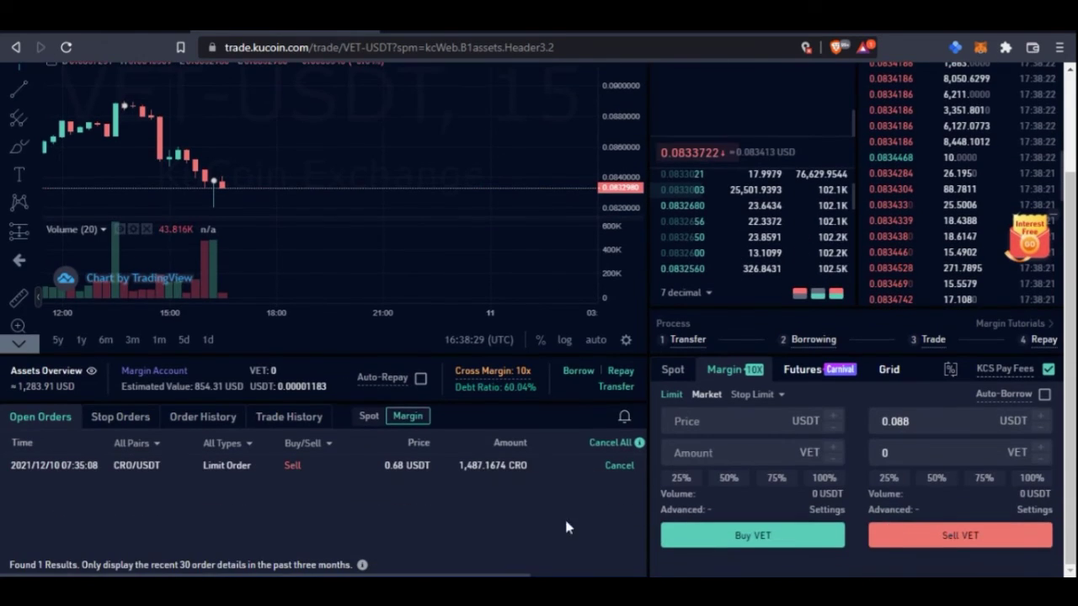
pyautogui.click(620, 374)
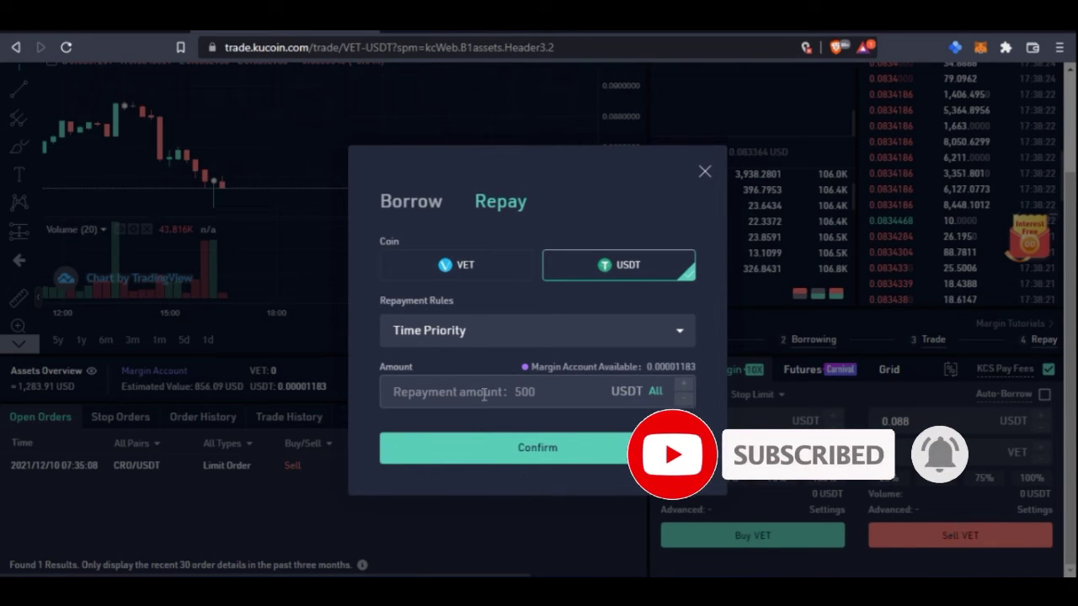
pyautogui.click(655, 398)
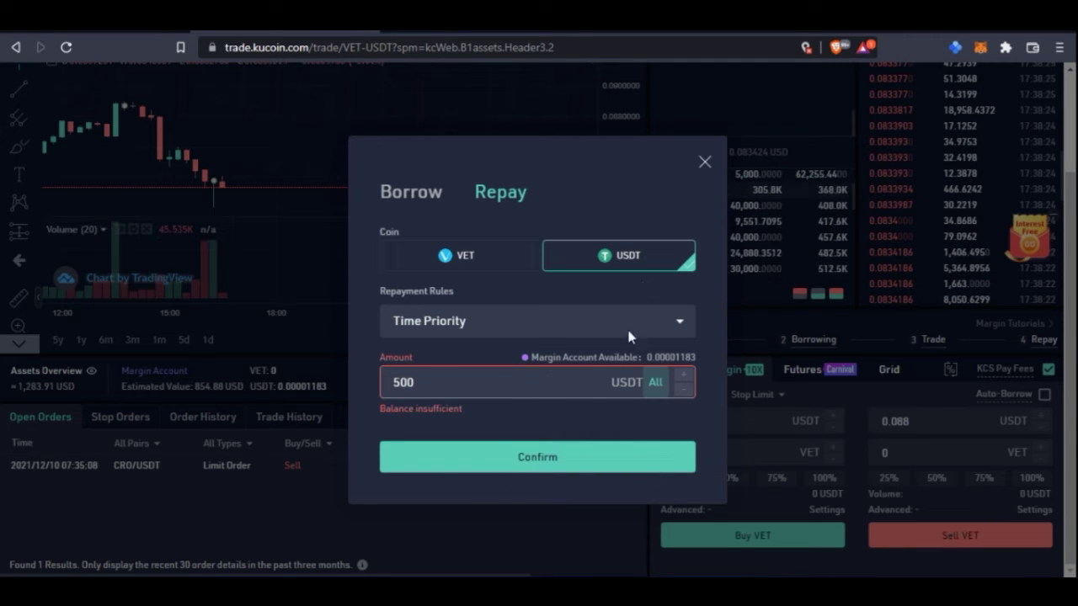
pyautogui.click(704, 162)
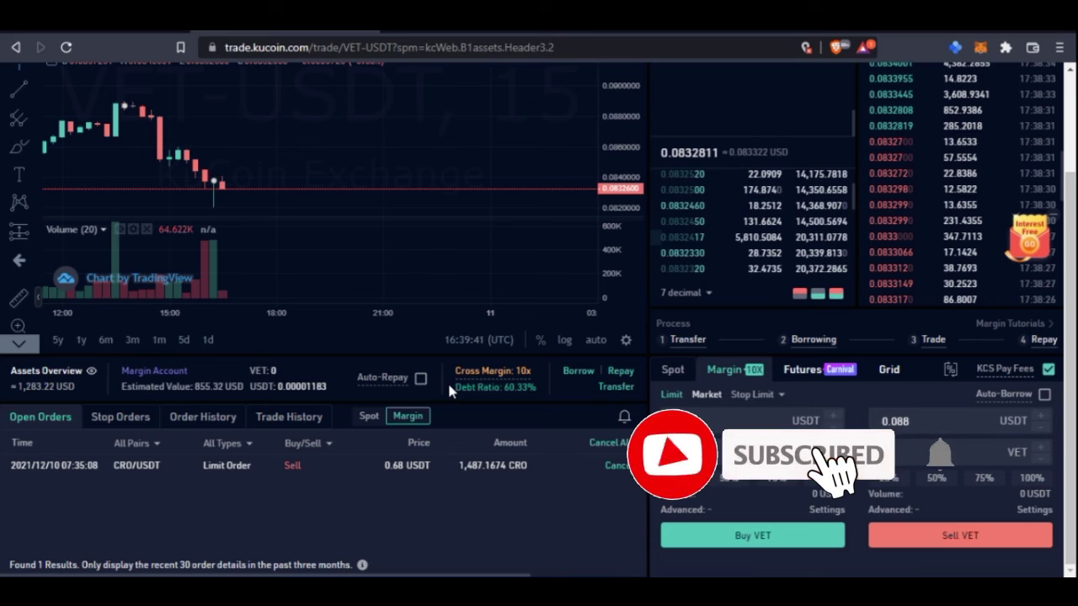
pyautogui.moveTo(450, 379); pyautogui.dragTo(545, 396)
pyautogui.click(545, 396)
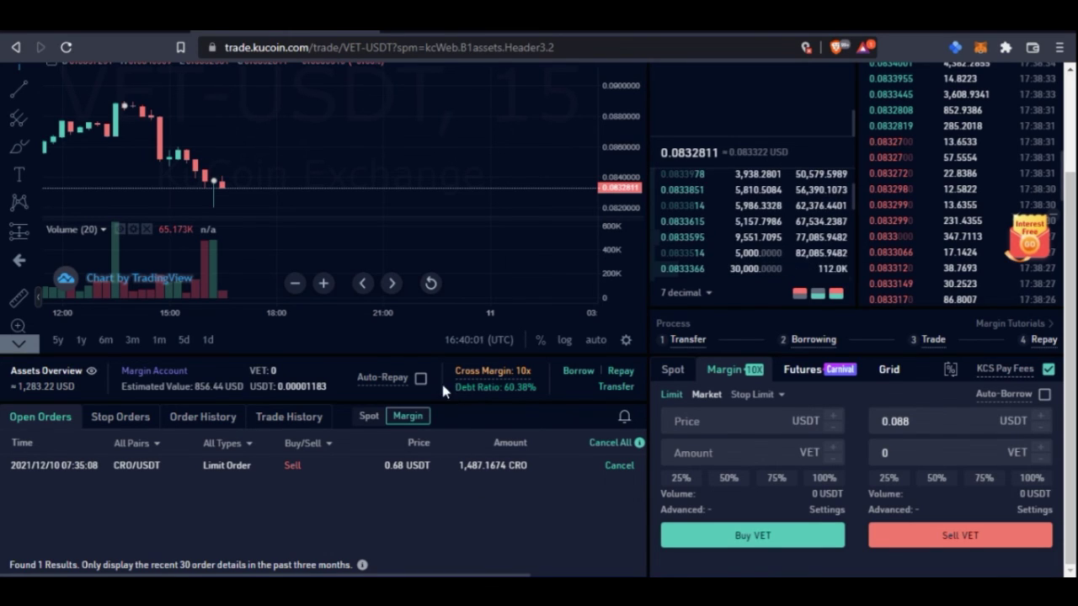
pyautogui.moveTo(454, 387); pyautogui.dragTo(528, 393)
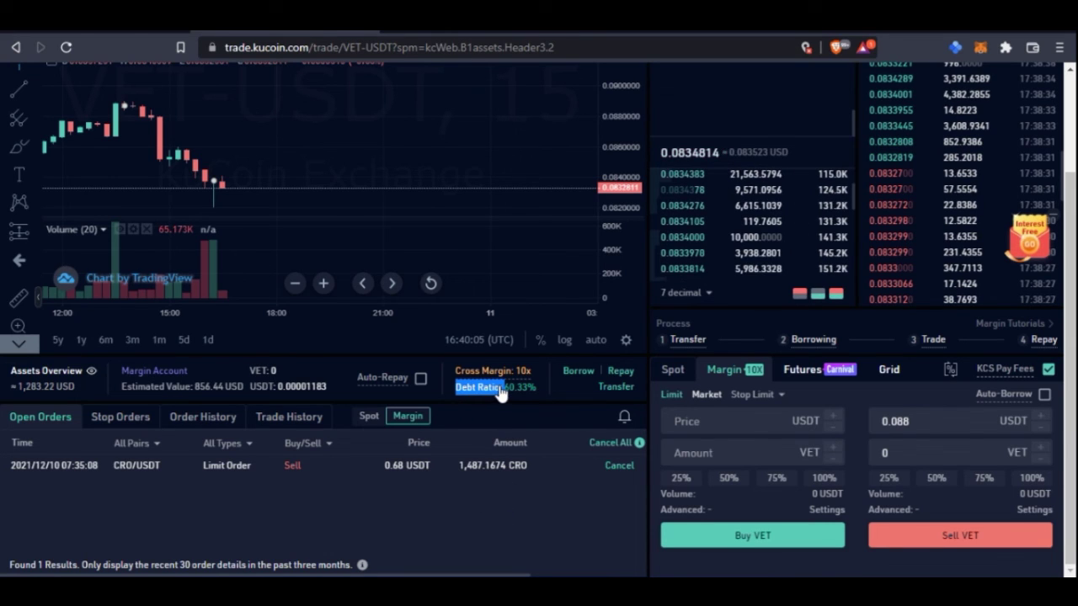
pyautogui.click(498, 522)
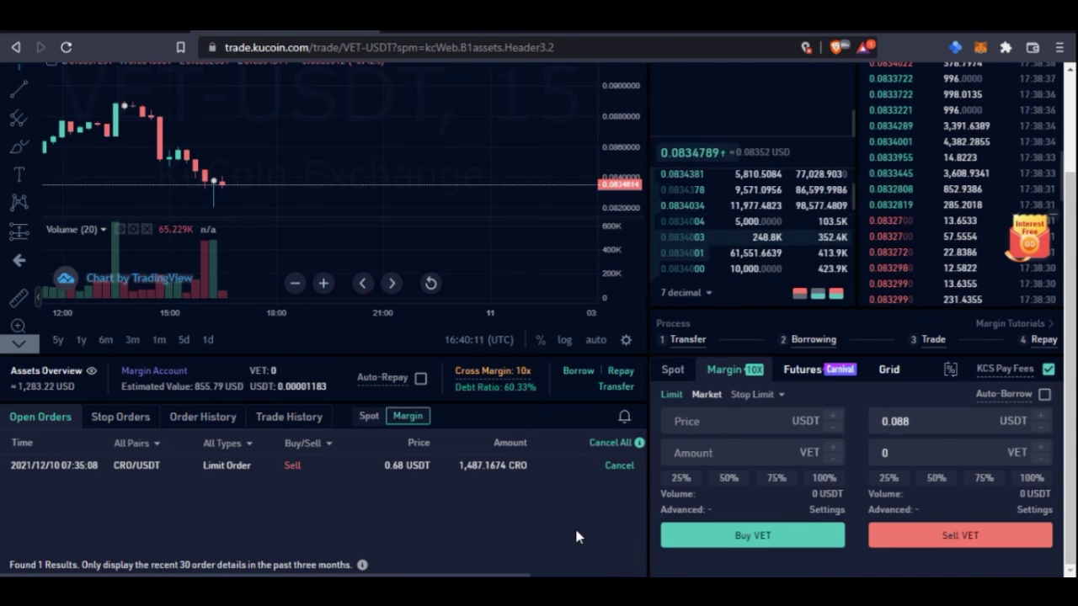
pyautogui.scroll(2, 578, 533)
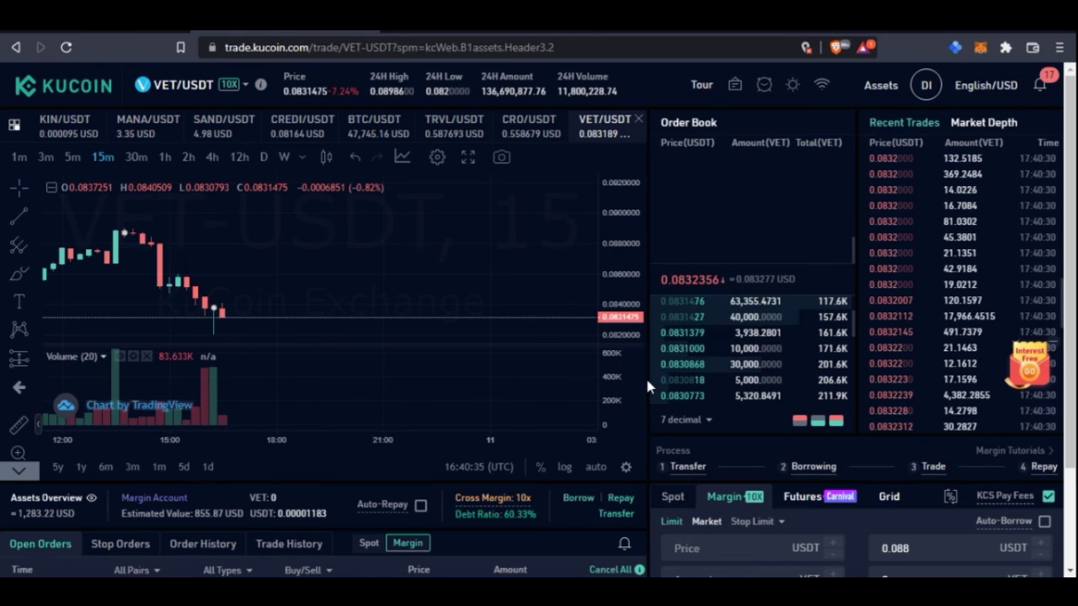
pyautogui.moveTo(739, 409)
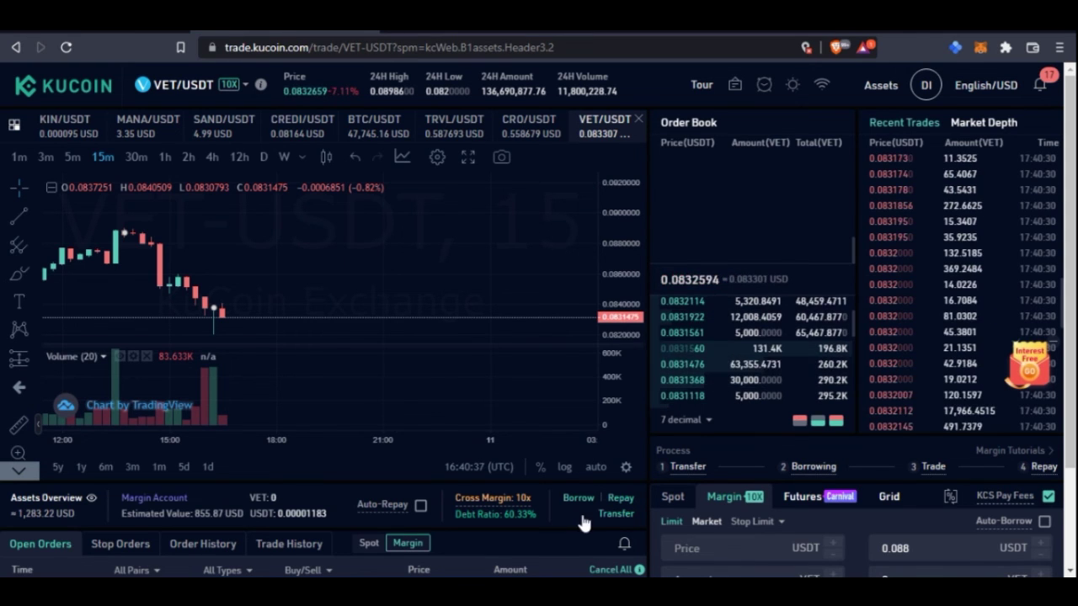
pyautogui.scroll(-2, 575, 513)
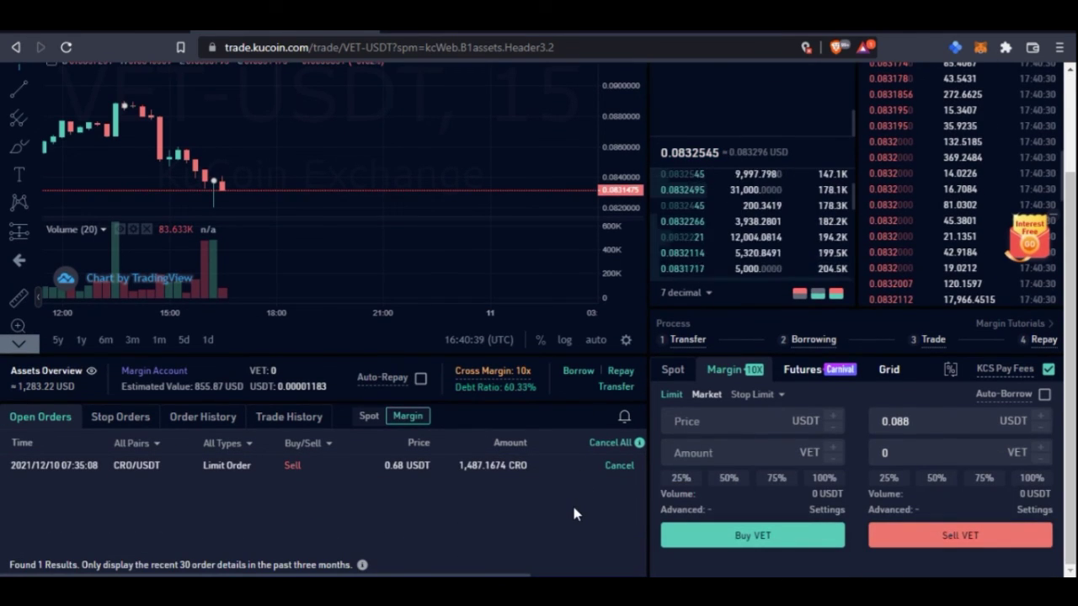